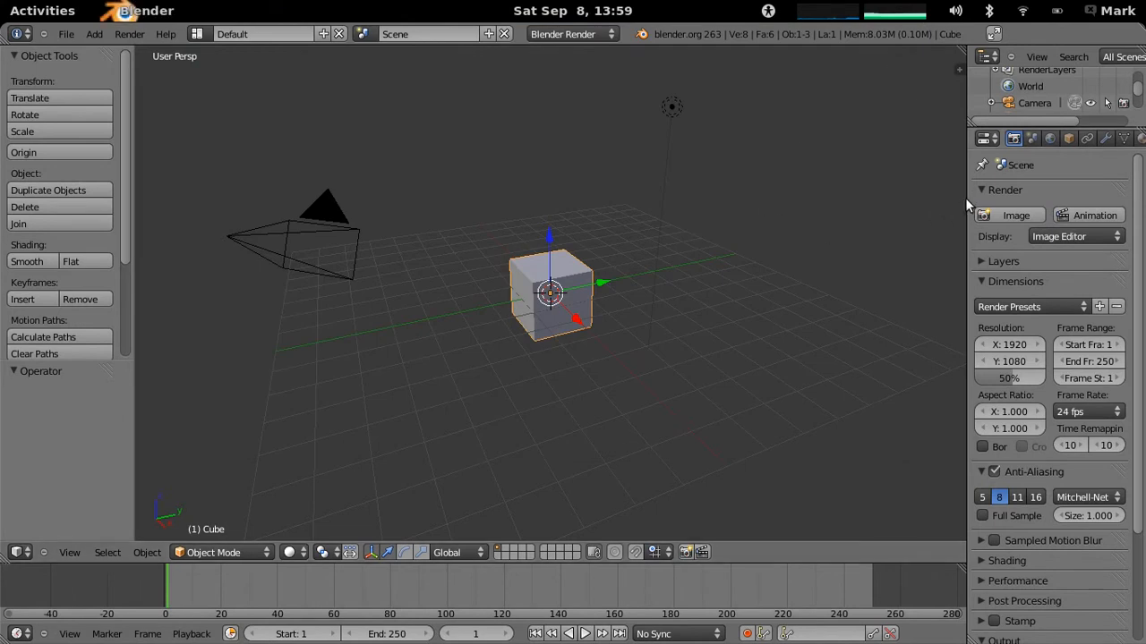
- Raise the default cube by 1 unit along the Z axis
drag(953, 199, 934, 198)
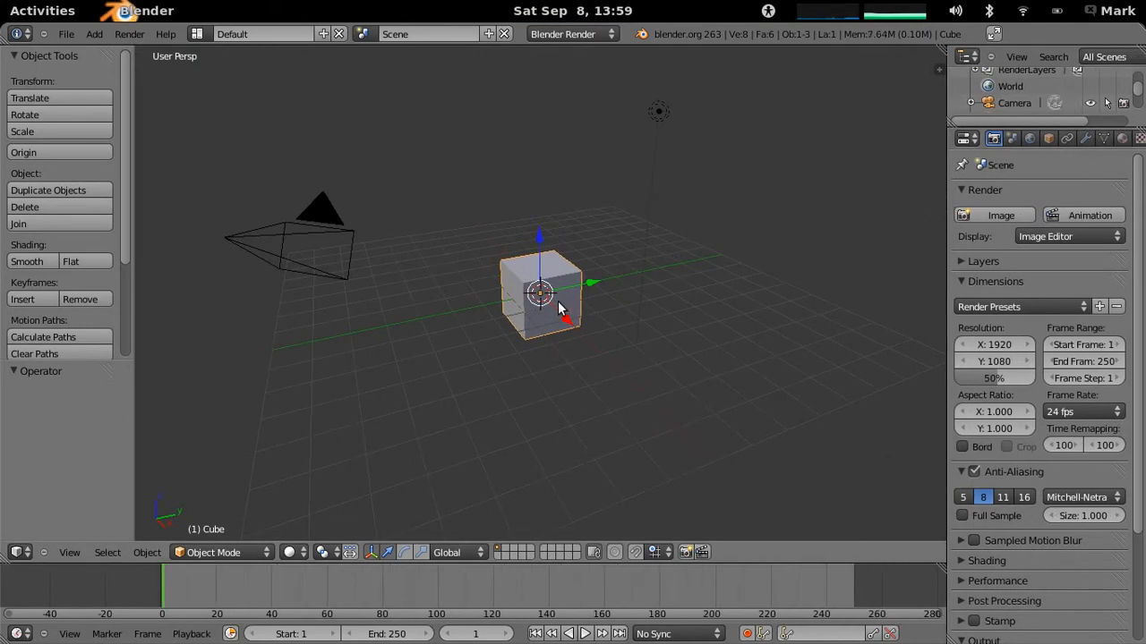
key(g)
key(z)
key(1)
key(Return)
- Add a mesh plane at the scene origin and scale it up by about 5.05 times as the ground
click(91, 34)
mouse_move(101, 51)
click(205, 50)
key(s)
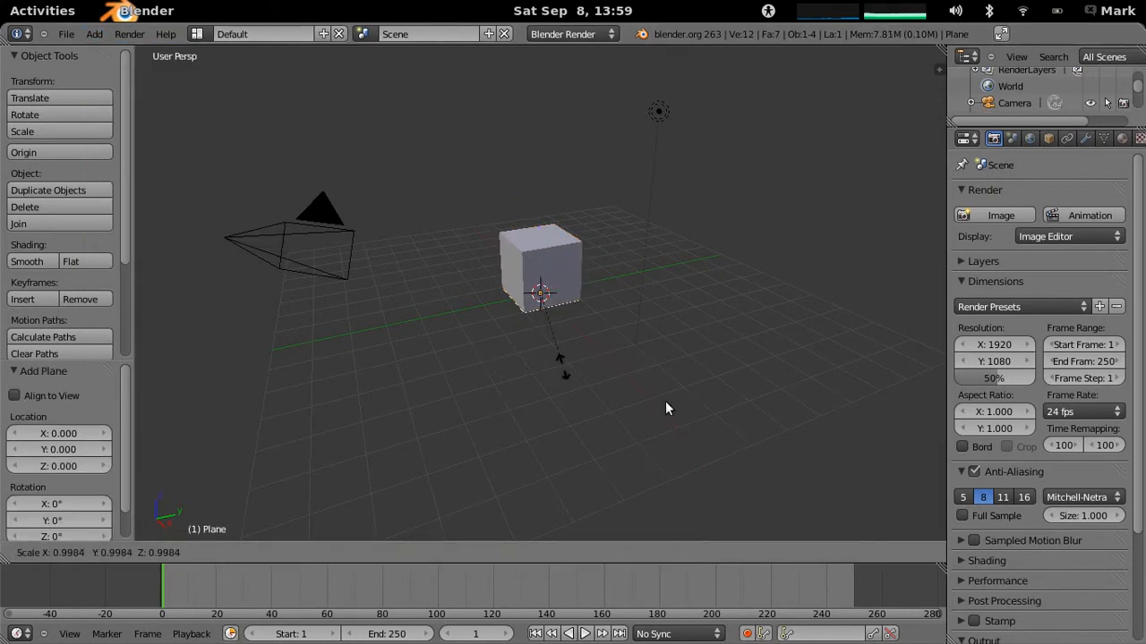
click(805, 578)
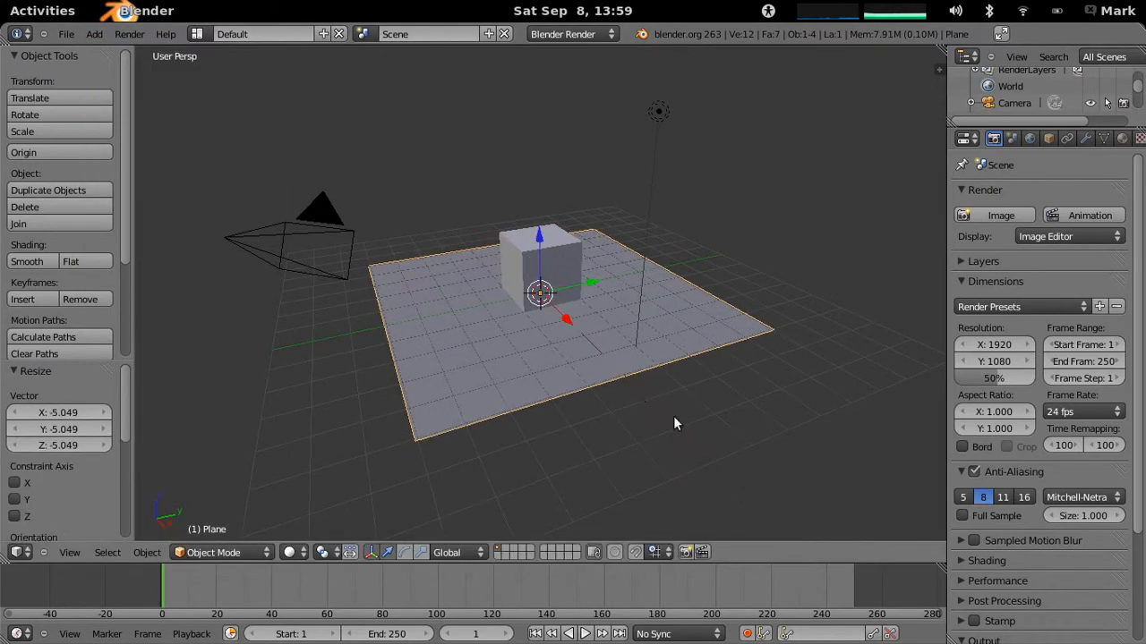
- Scale the cube by 3 along the Z axis to make a tall column
right_click(577, 289)
key(s)
key(z)
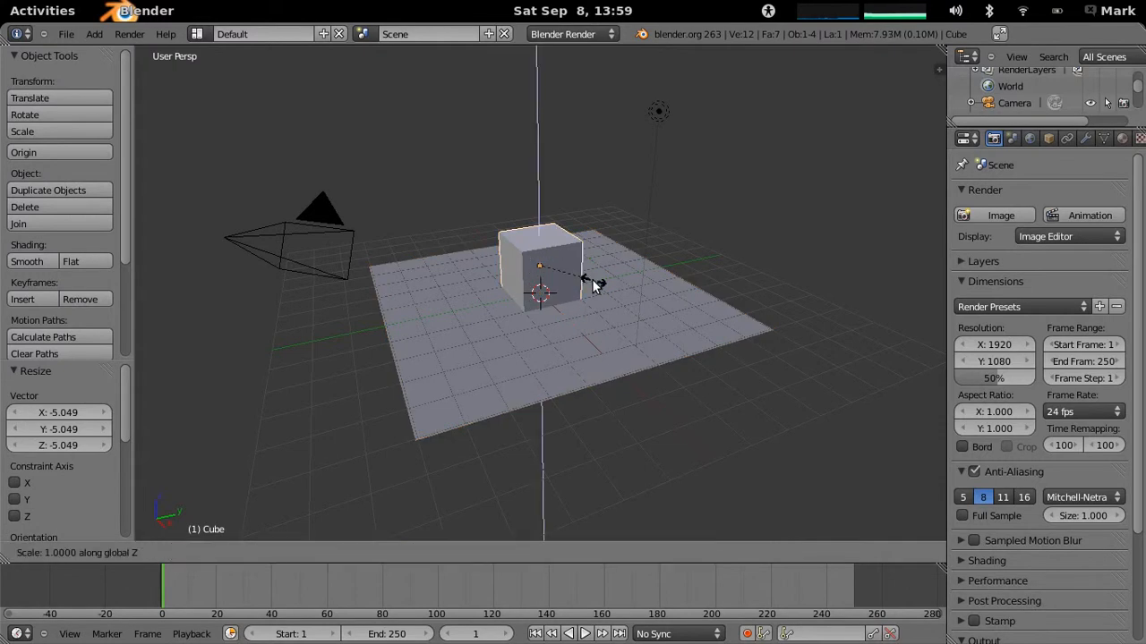
key(3)
key(Return)
- Raise the tall column along the Z axis in two moves of 1 unit each
key(g)
key(z)
key(1)
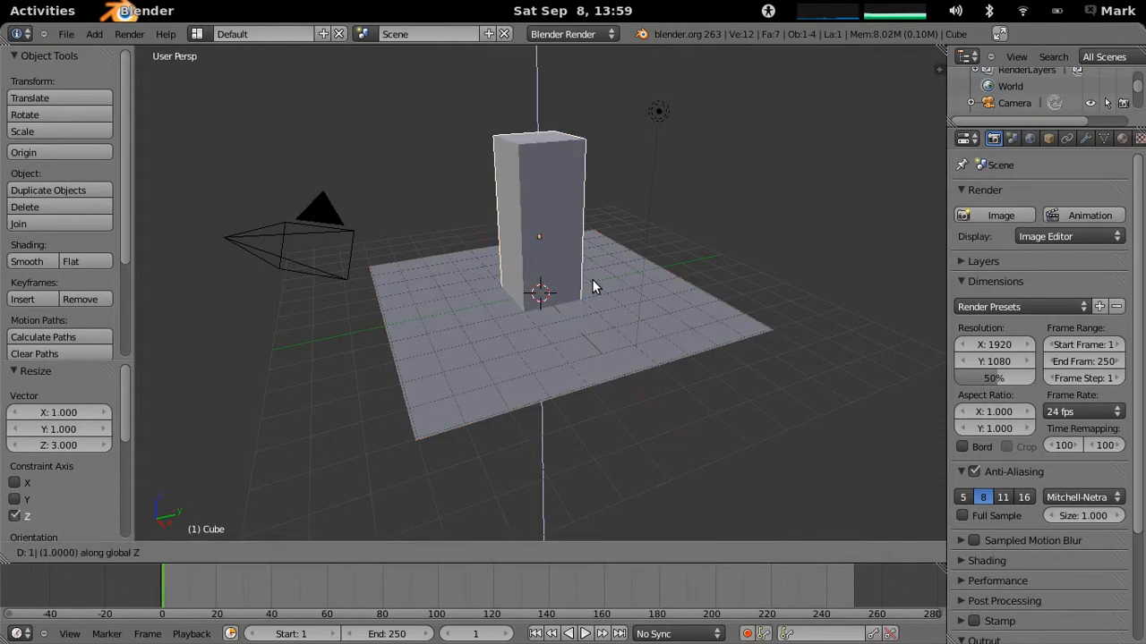
key(Return)
key(g)
key(z)
key(Escape)
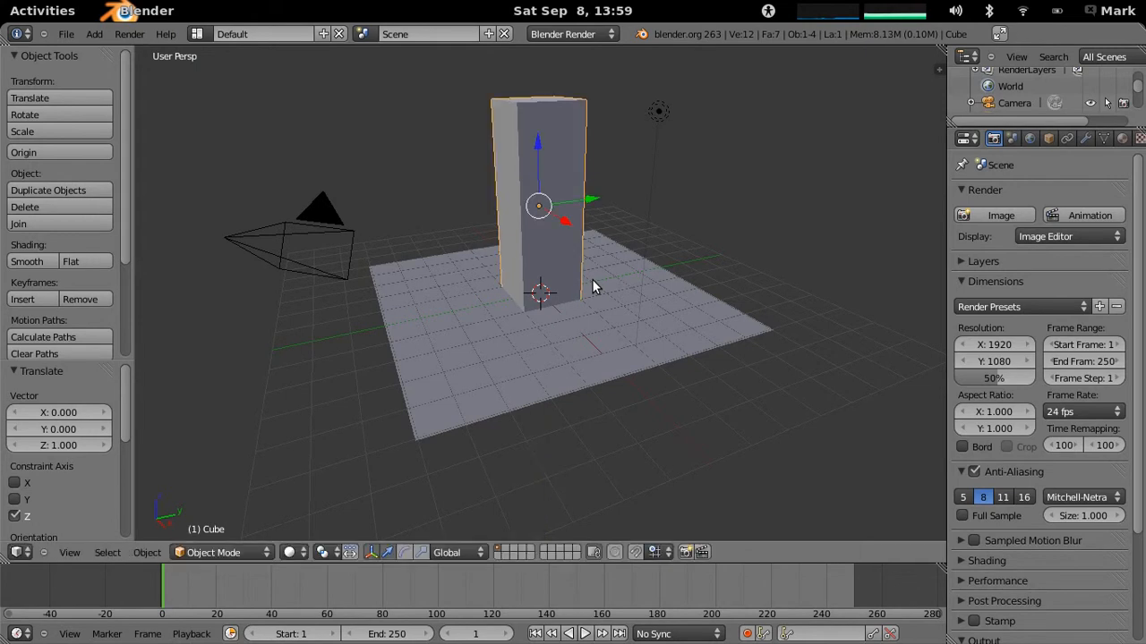
- Add a second cube at the origin and raise it by 1 unit along the Z axis
middle_drag(590, 276, 544, 317)
right_click(599, 363)
click(94, 33)
mouse_move(112, 51)
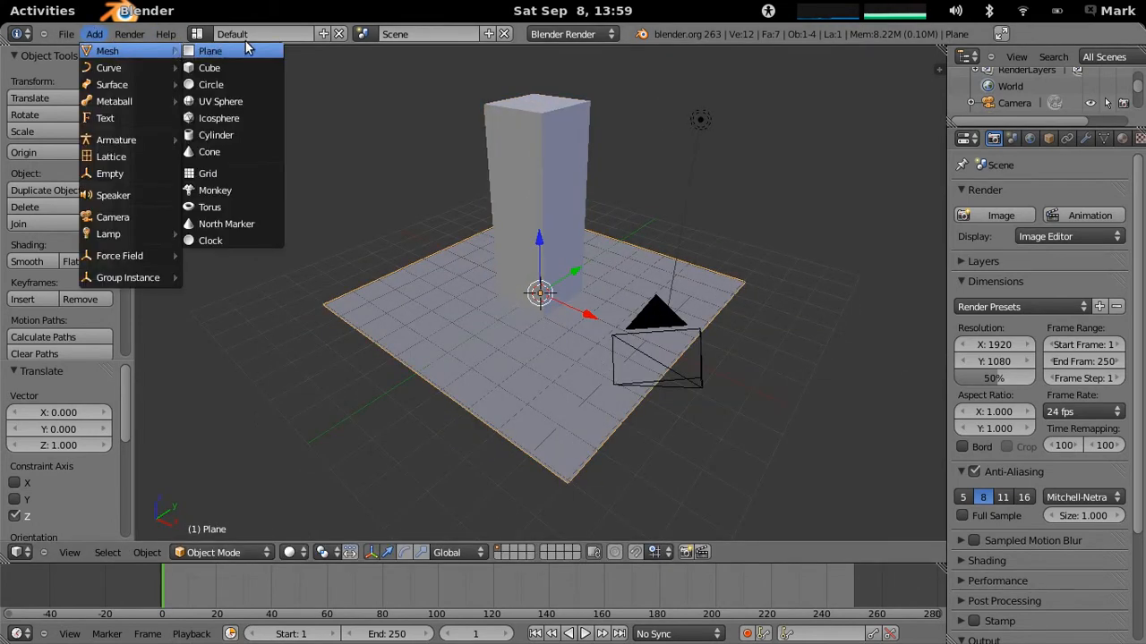
click(209, 67)
middle_drag(578, 338, 560, 336)
key(g)
key(z)
key(1)
key(Return)
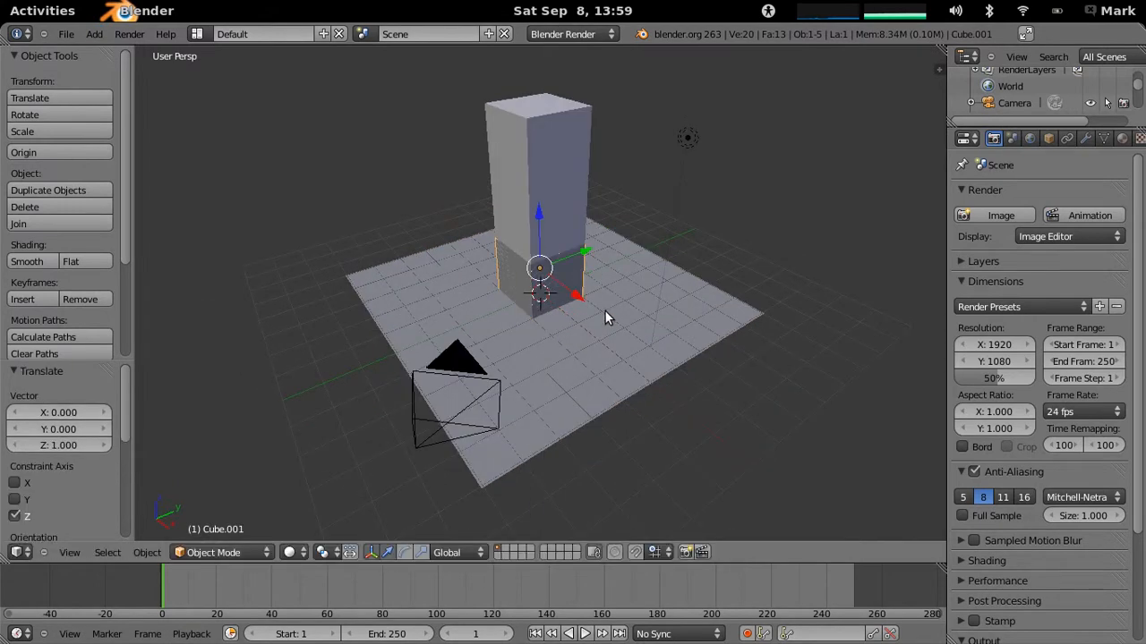
- Move the small cube about 3.4 units along the X axis, out in front of the column
key(g)
key(x)
click(677, 334)
- Scale the ground plane up slightly so it extends farther around the blocks
right_click(541, 436)
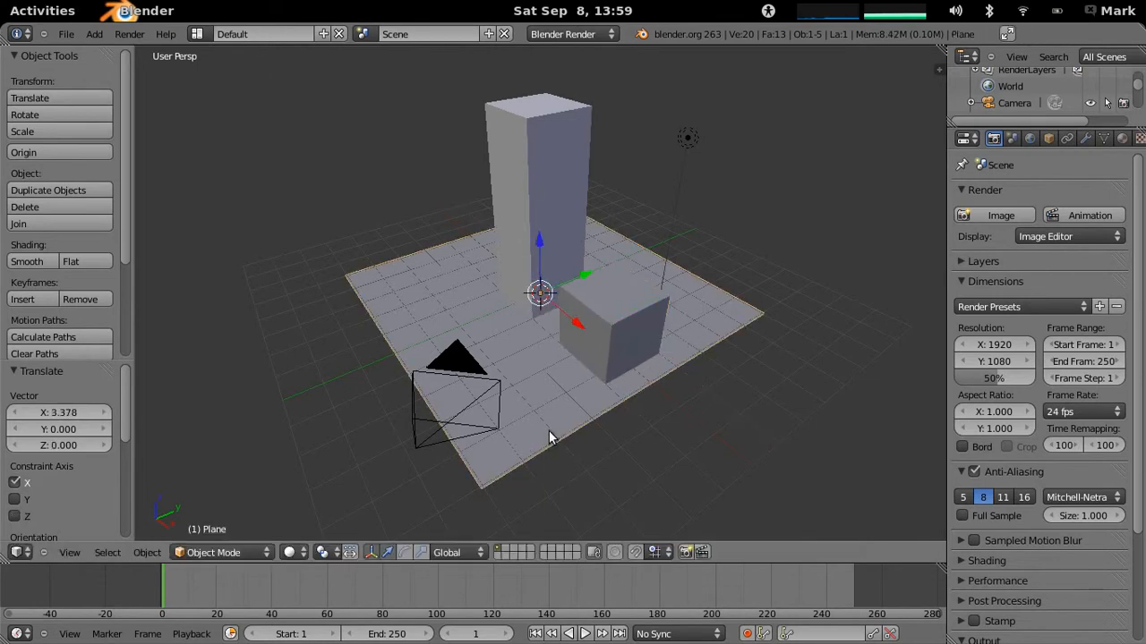
key(s)
click(614, 467)
- Delete the default lamp from the scene
right_click(693, 132)
middle_drag(534, 350, 692, 304)
key(x)
click(580, 313)
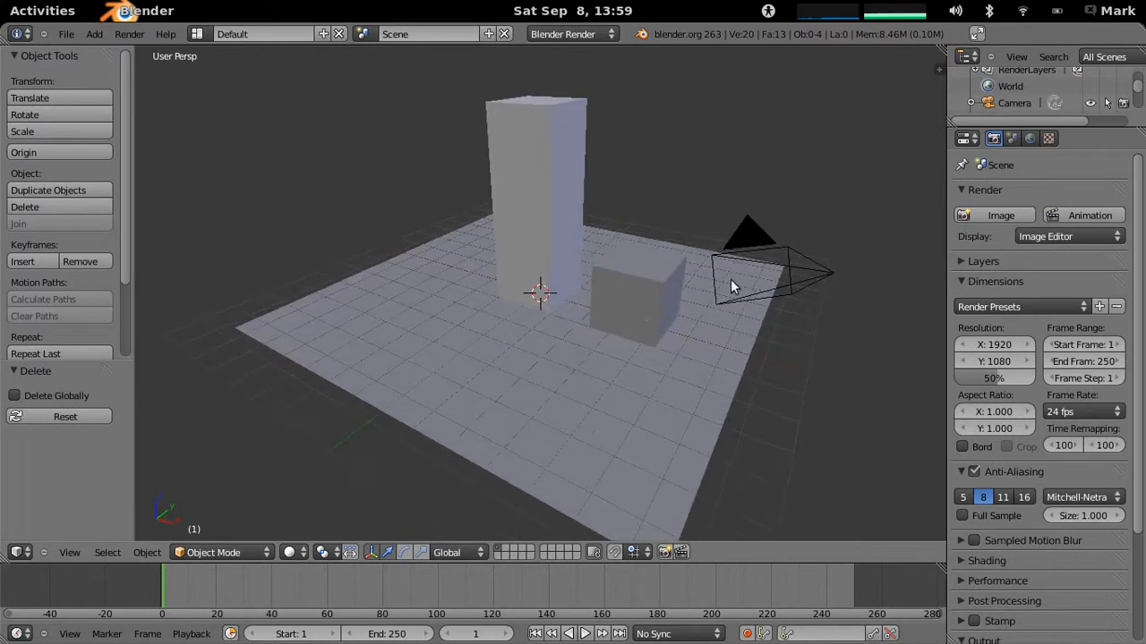
- Delete the camera from the scene
right_click(660, 271)
middle_drag(617, 300, 488, 363)
right_click(564, 376)
right_click(573, 395)
key(x)
click(564, 392)
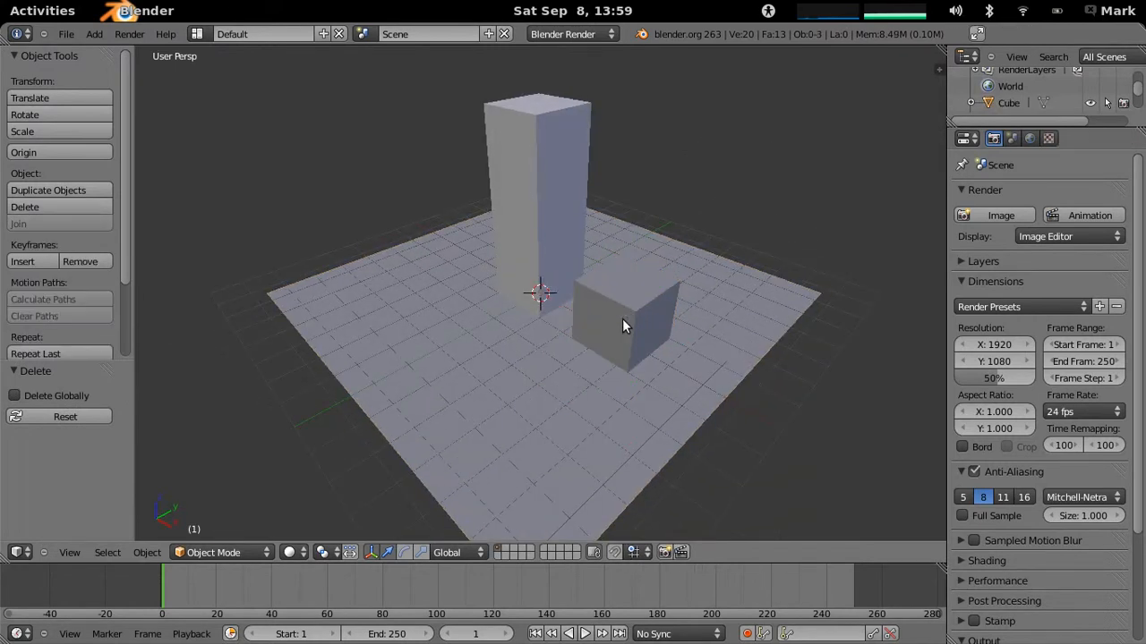
- Duplicate the small cube and place the copy about 3.6 units along the positive Y axis
right_click(580, 358)
key(shift+d)
key(y)
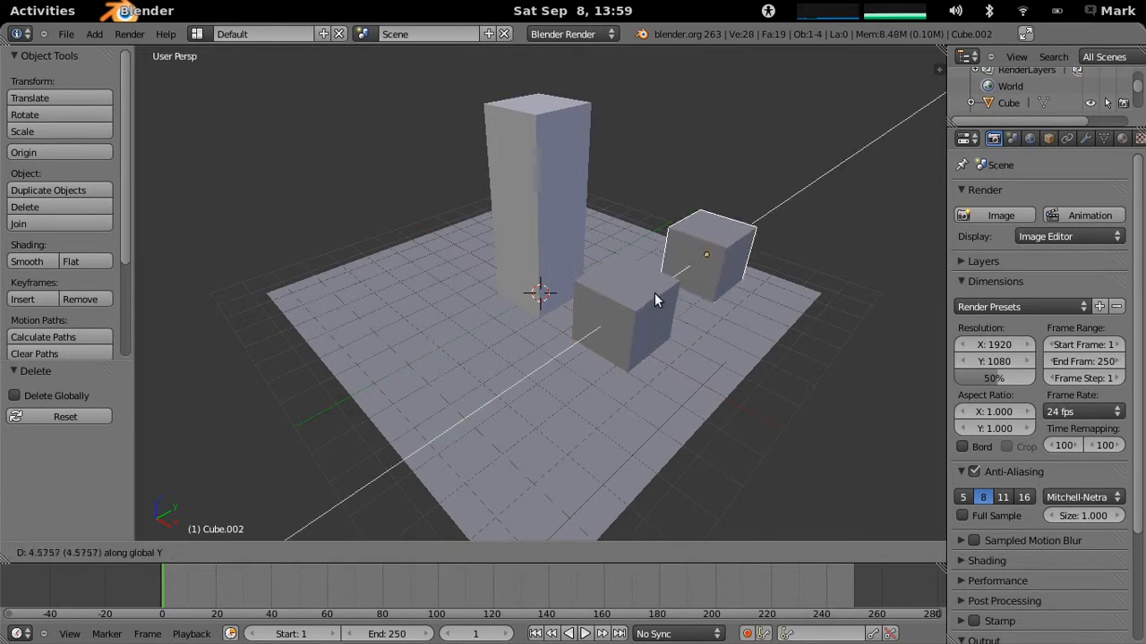
click(645, 301)
- Duplicate the original small cube about -3.4 units along Y and shift the copy about -3.0 units along X
right_click(640, 303)
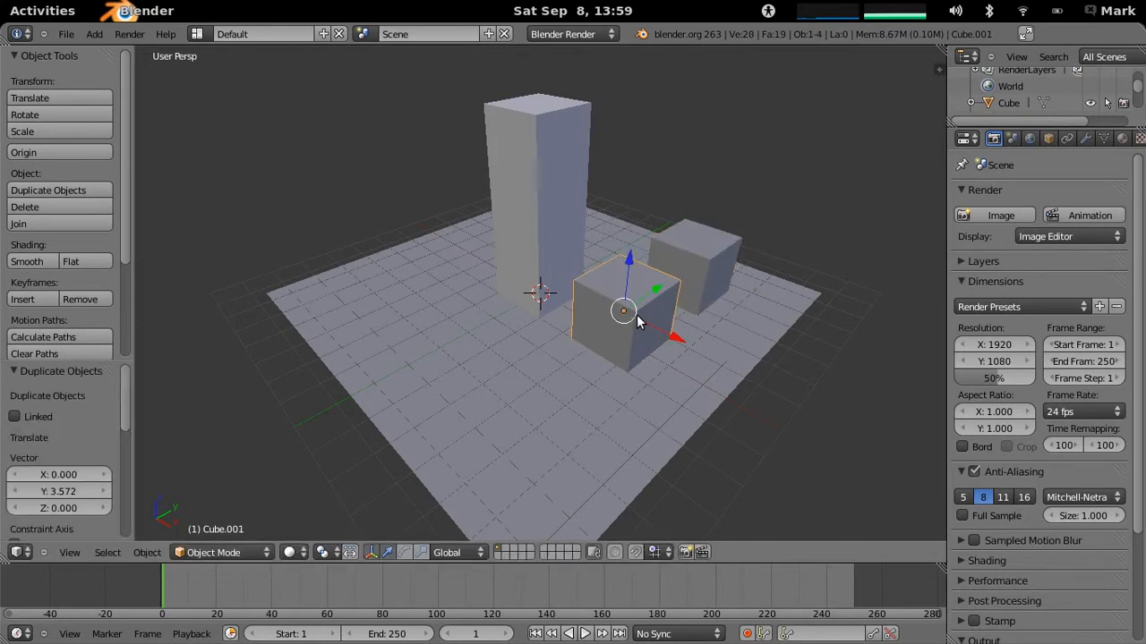
key(shift+d)
key(y)
click(537, 359)
middle_drag(537, 359, 549, 405)
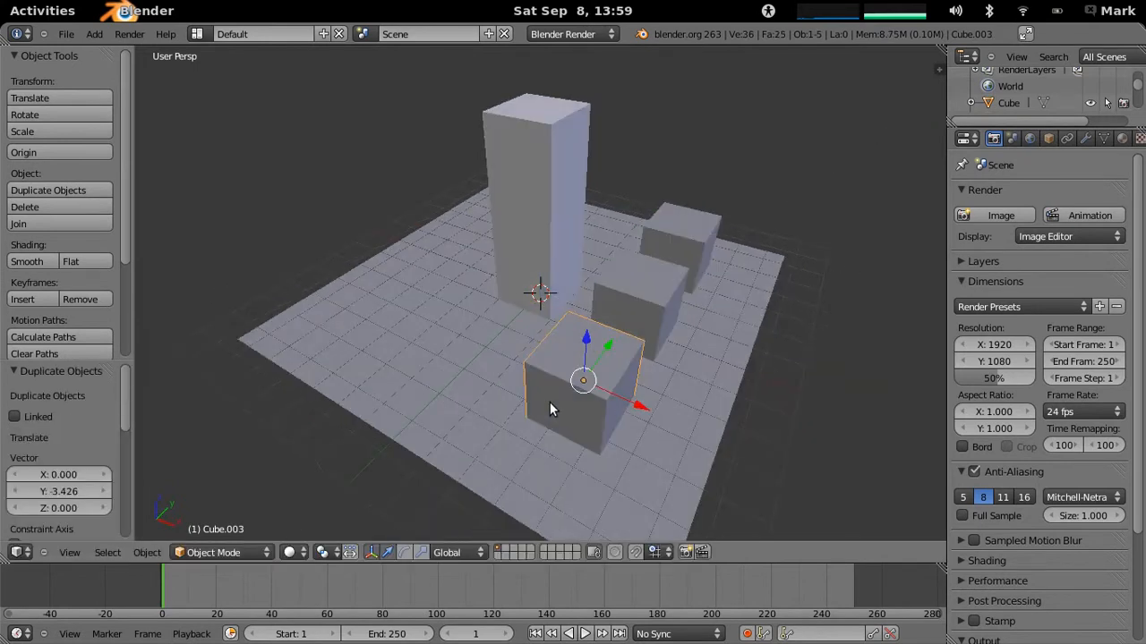
key(g)
key(x)
click(448, 362)
- Move the small cube on the positive Y side about -4.2 units along the X axis, beside the column
middle_drag(448, 361, 596, 396)
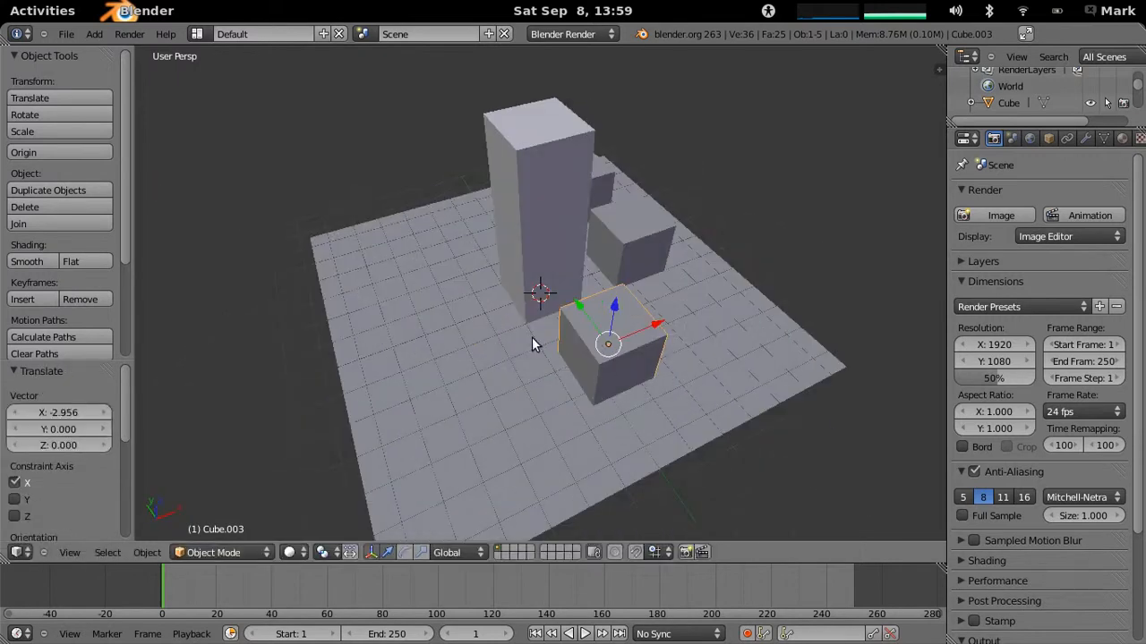
middle_drag(498, 333, 538, 294)
right_click(457, 248)
key(g)
key(x)
click(460, 334)
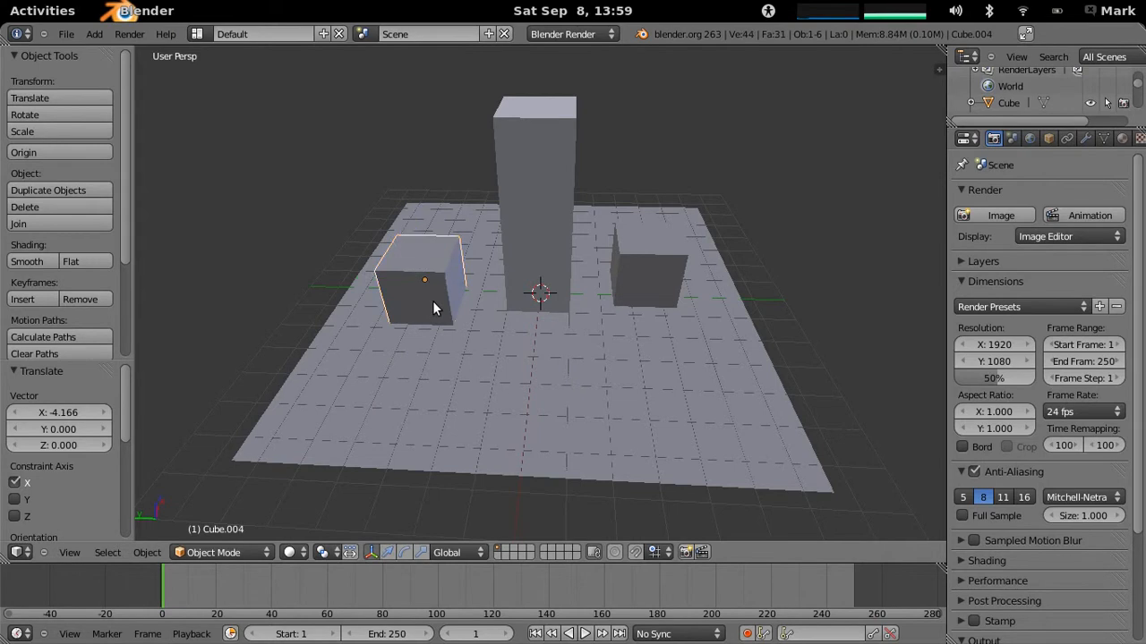
- Duplicate that cube along Y to behind the column and shift the copy about -3.2 units along X
key(shift+d)
key(y)
click(565, 324)
key(g)
key(x)
click(538, 397)
middle_drag(537, 397, 472, 385)
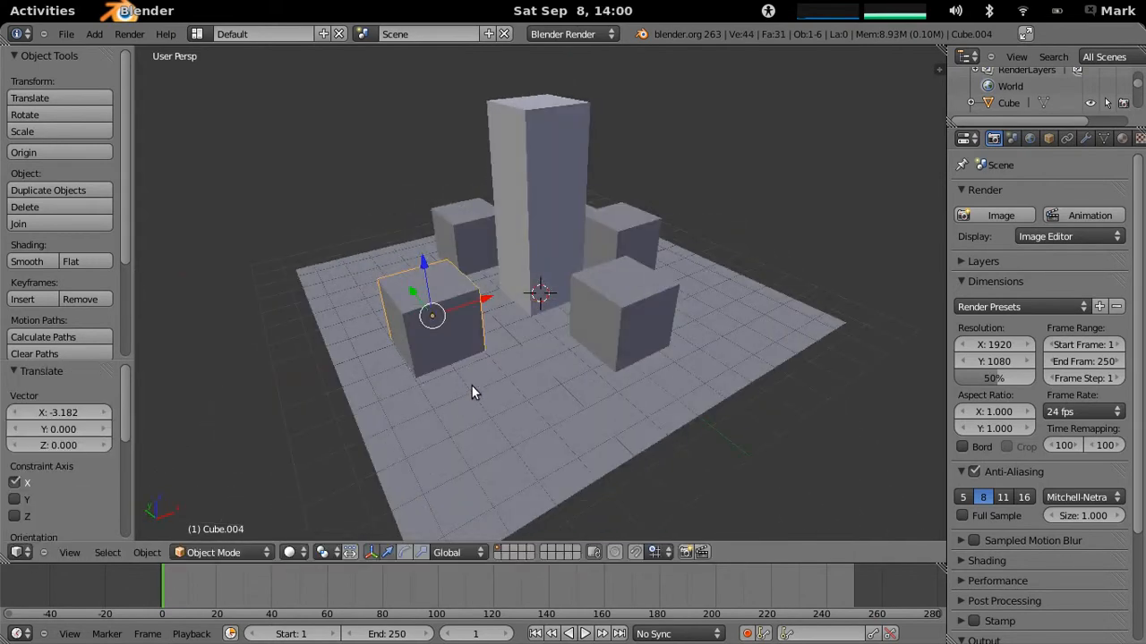
- Turn on the Sun Path drawing around the block model
scroll(533, 358, down, 2)
key(n)
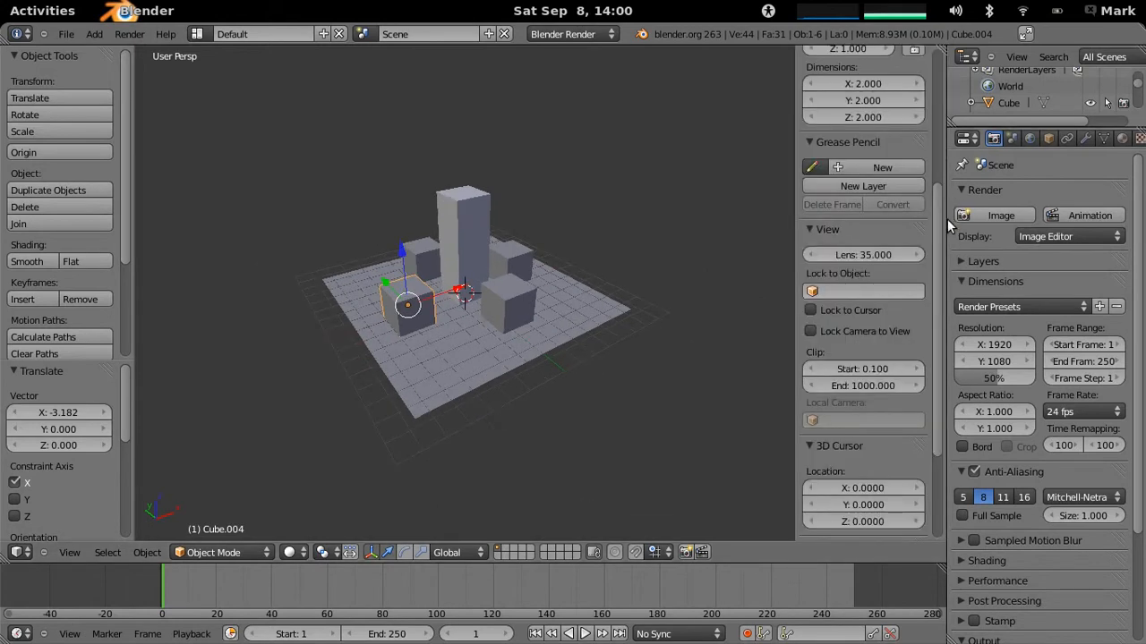
scroll(895, 405, down, 5)
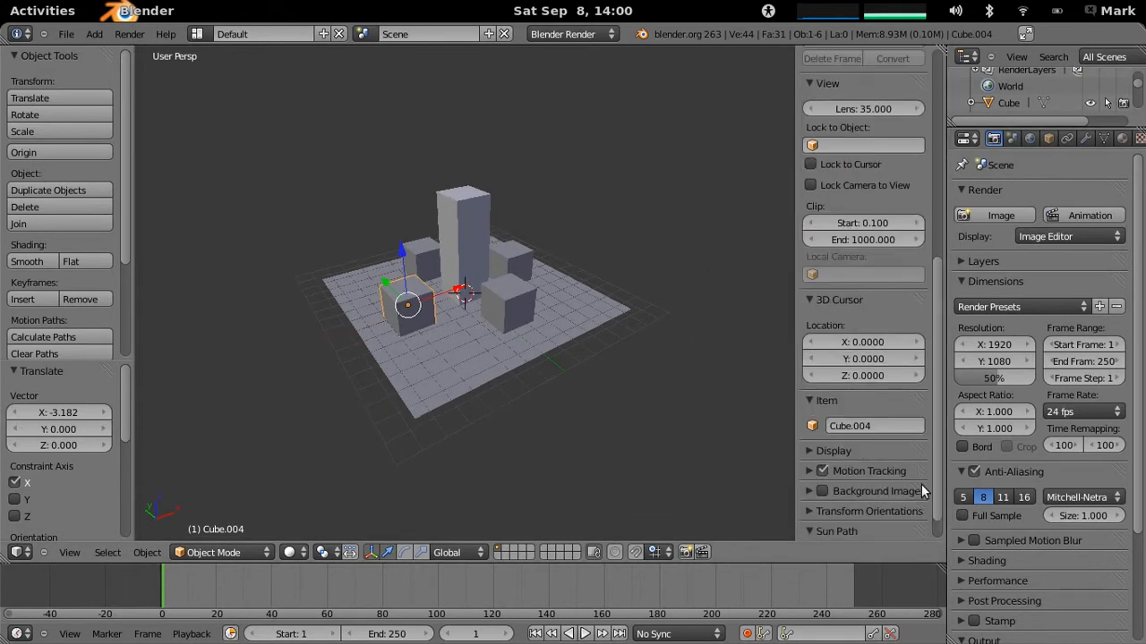
scroll(855, 517, down, 1)
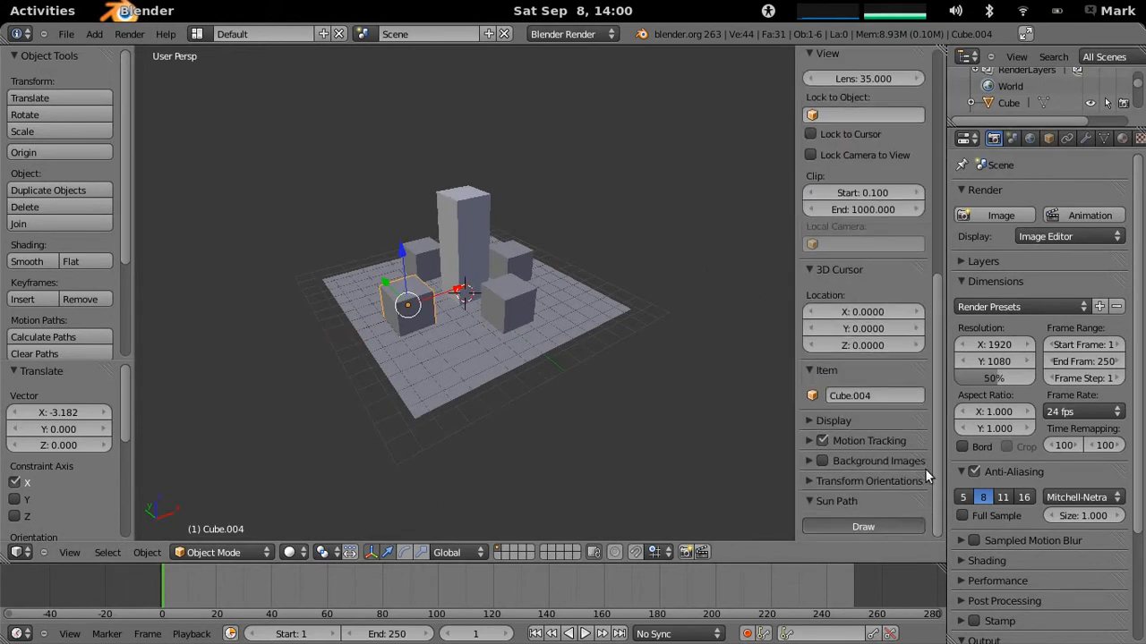
middle_drag(602, 304, 407, 421)
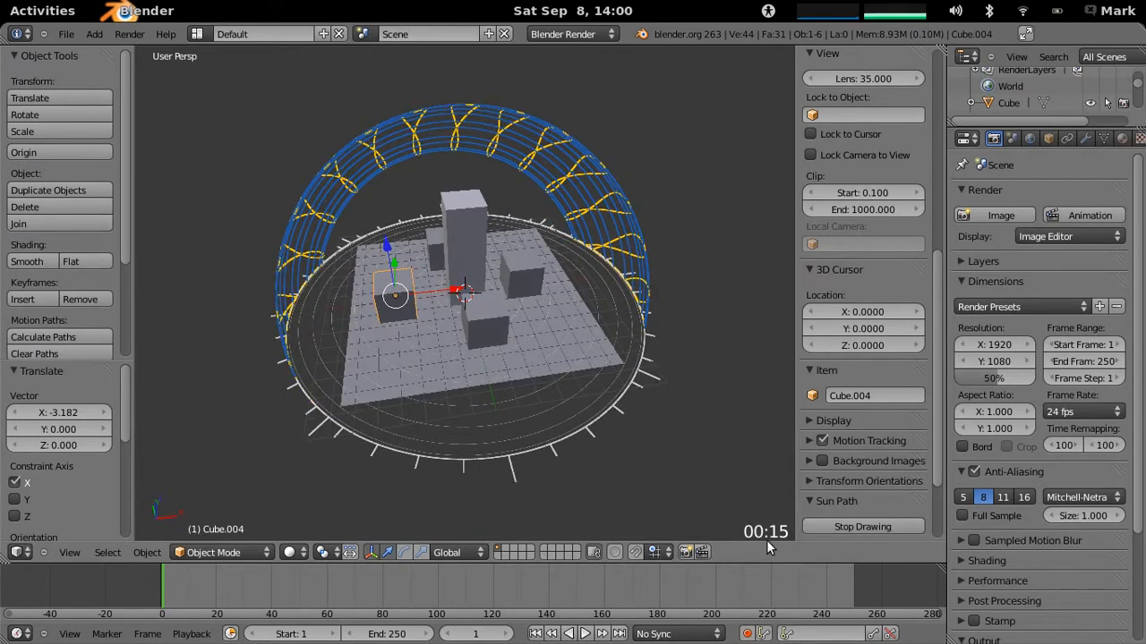
middle_drag(714, 511, 507, 346)
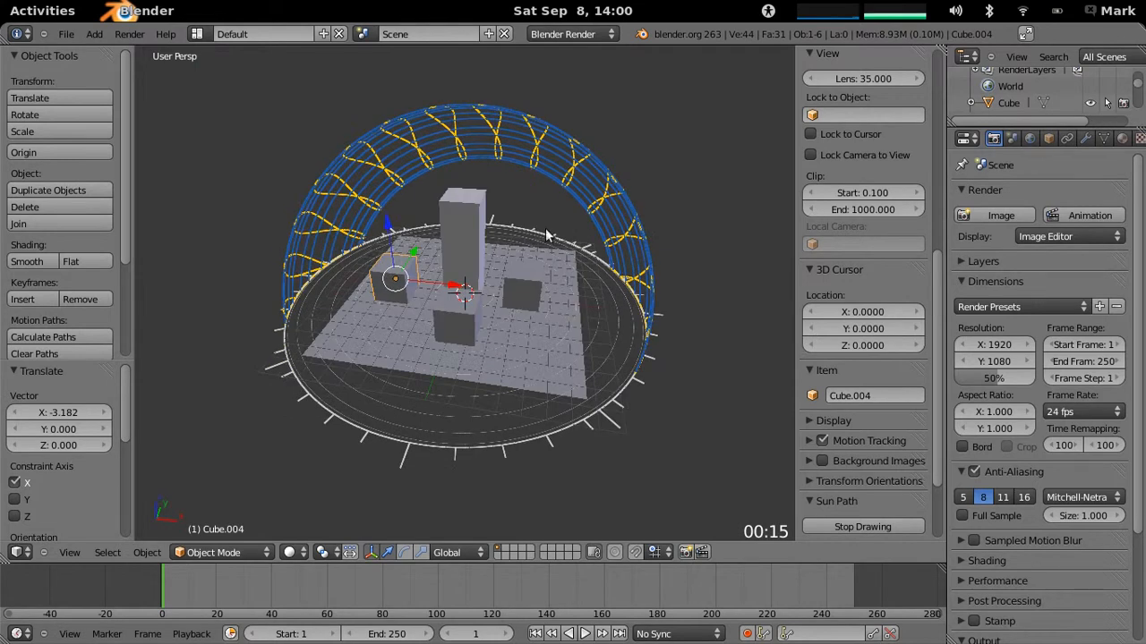
click(94, 34)
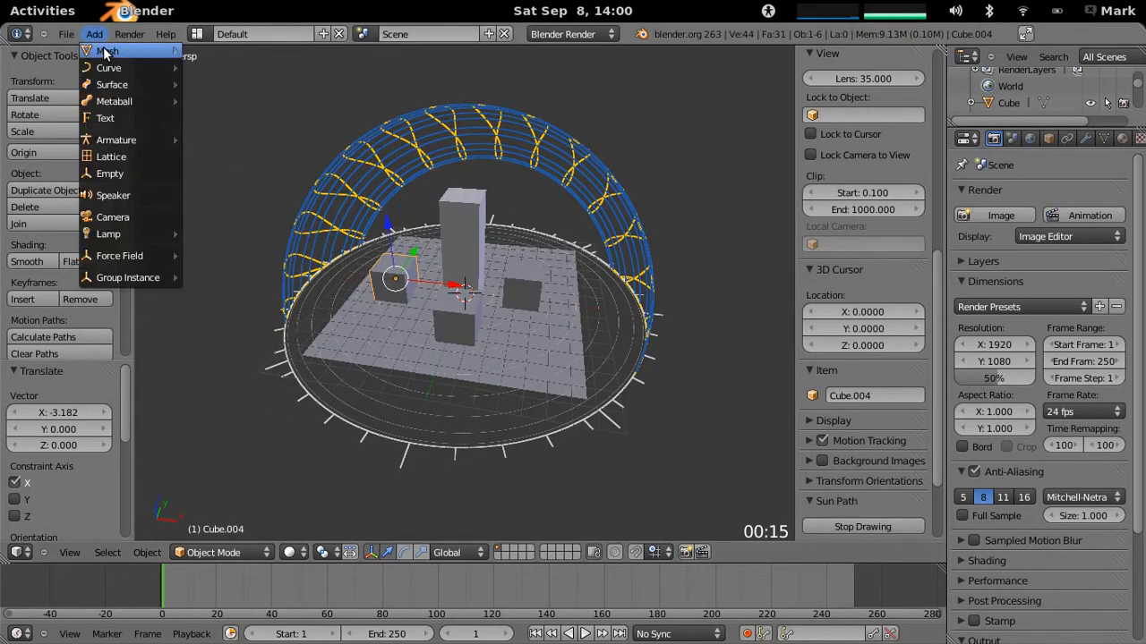
mouse_move(106, 50)
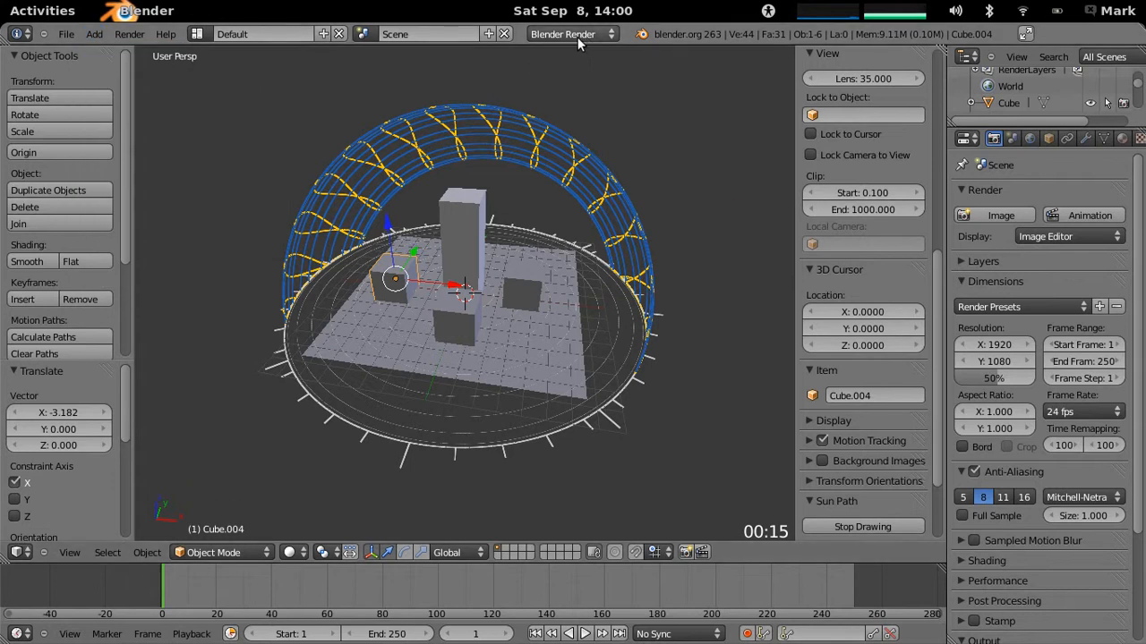
click(95, 35)
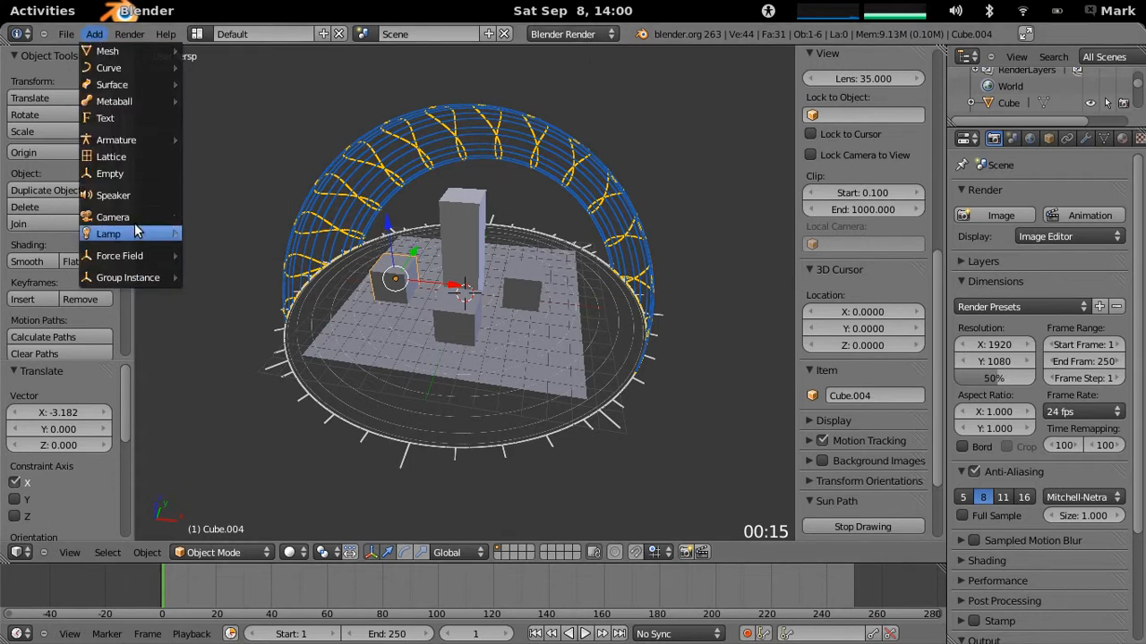
mouse_move(139, 235)
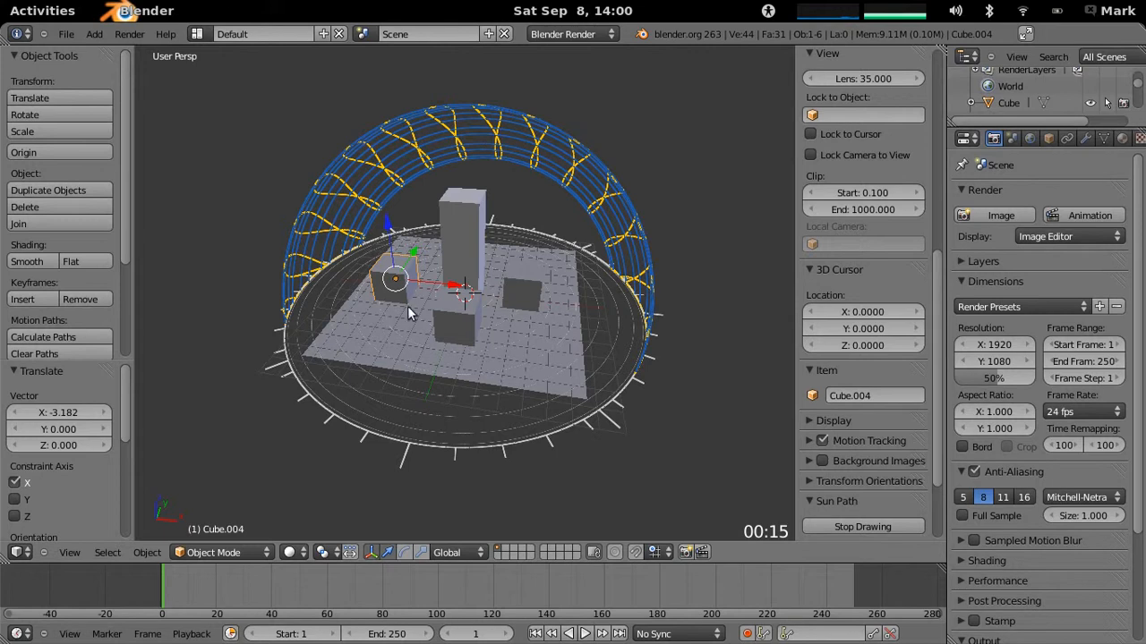
- Switch the render engine to Cycles Render
click(604, 36)
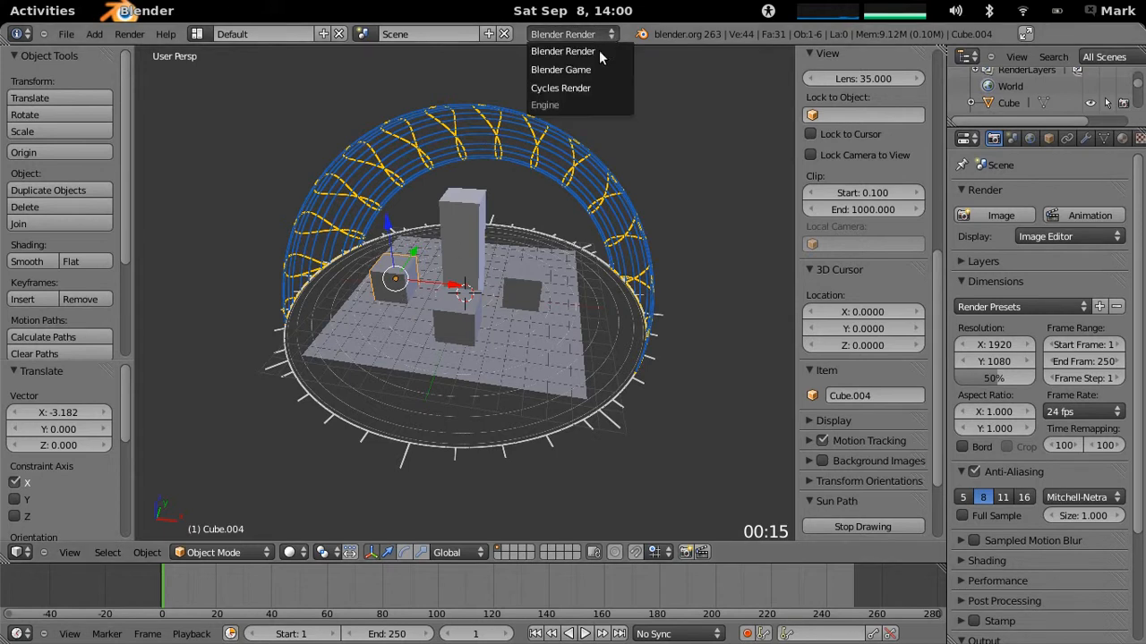
click(598, 87)
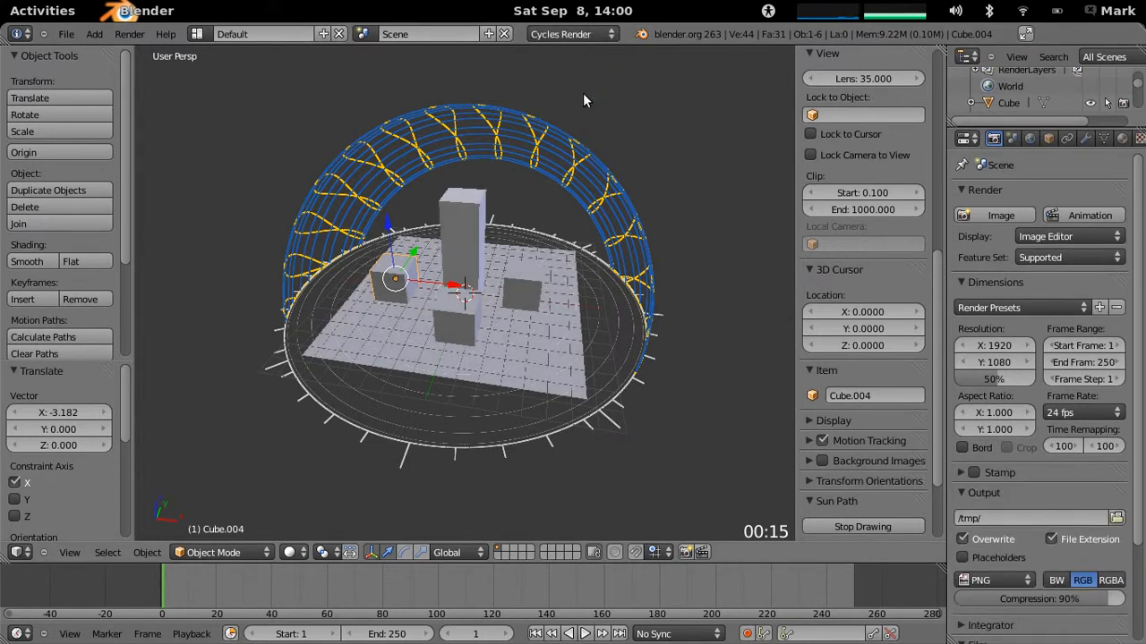
middle_drag(435, 237, 358, 250)
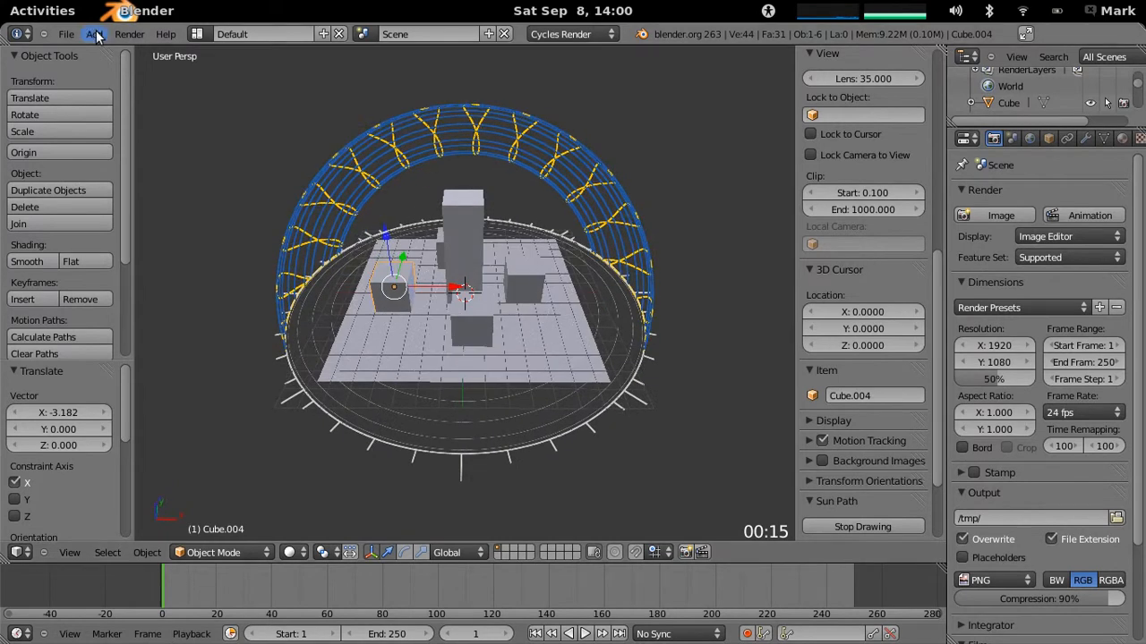
click(94, 34)
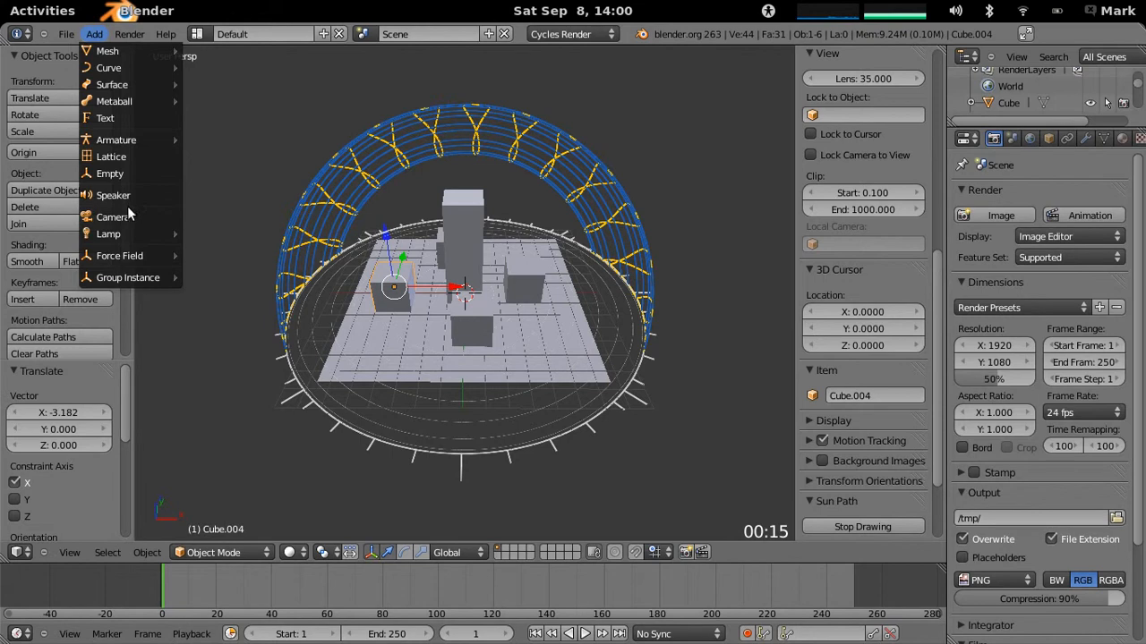
mouse_move(163, 56)
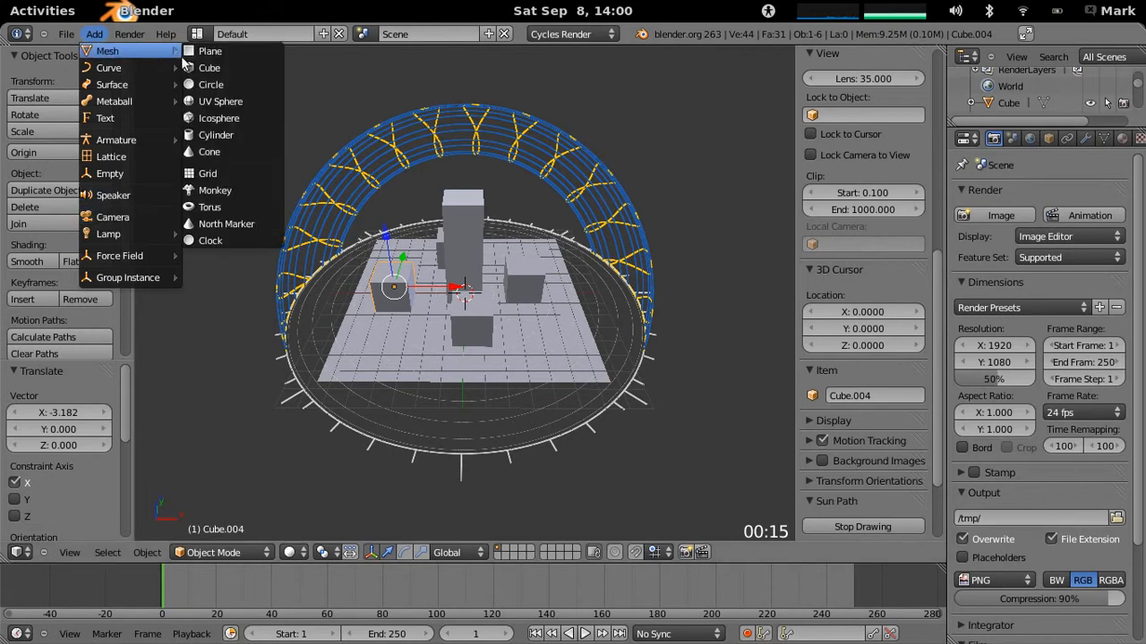
click(206, 54)
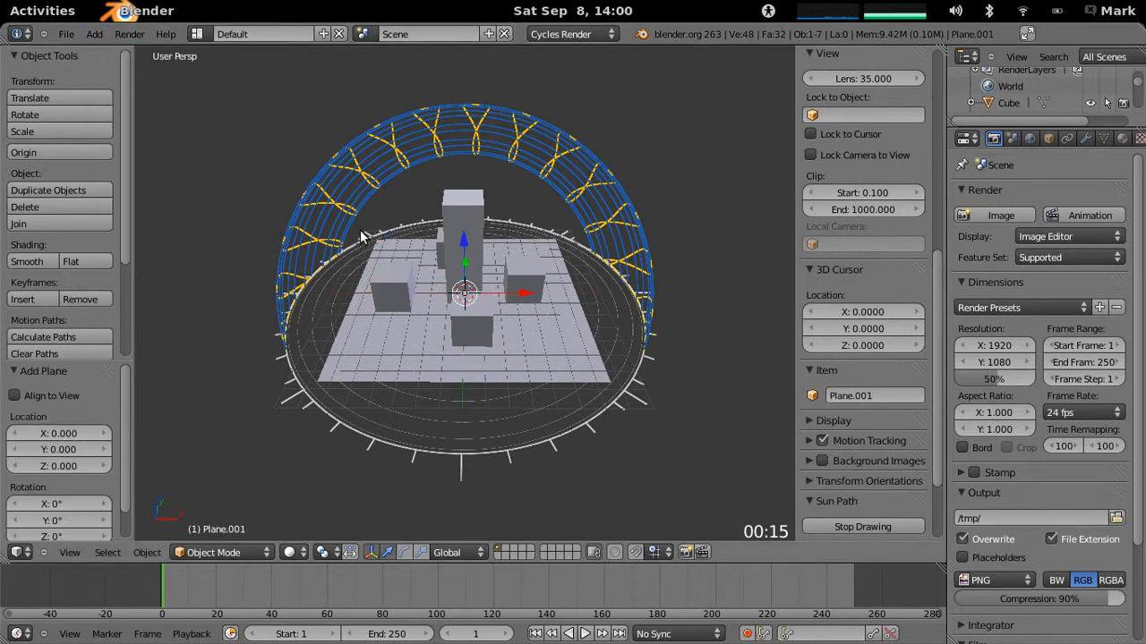
key(x)
click(333, 230)
- Add a new mesh plane and move it freely up beside the sun path, about X 5.4, Y 5.7, Z 6.2
click(94, 34)
mouse_move(132, 52)
click(213, 52)
mouse_move(489, 280)
middle_down()
mouse_move(466, 270)
mouse_move(519, 308)
mouse_move(482, 281)
middle_up()
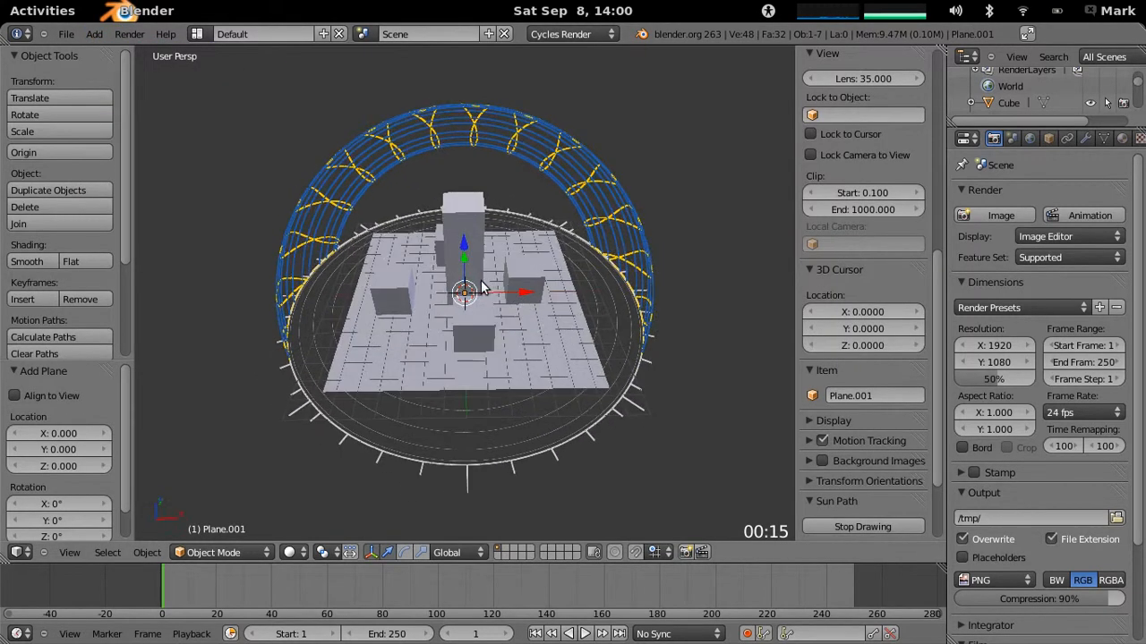
key(g)
click(571, 136)
middle_drag(501, 209, 743, 257)
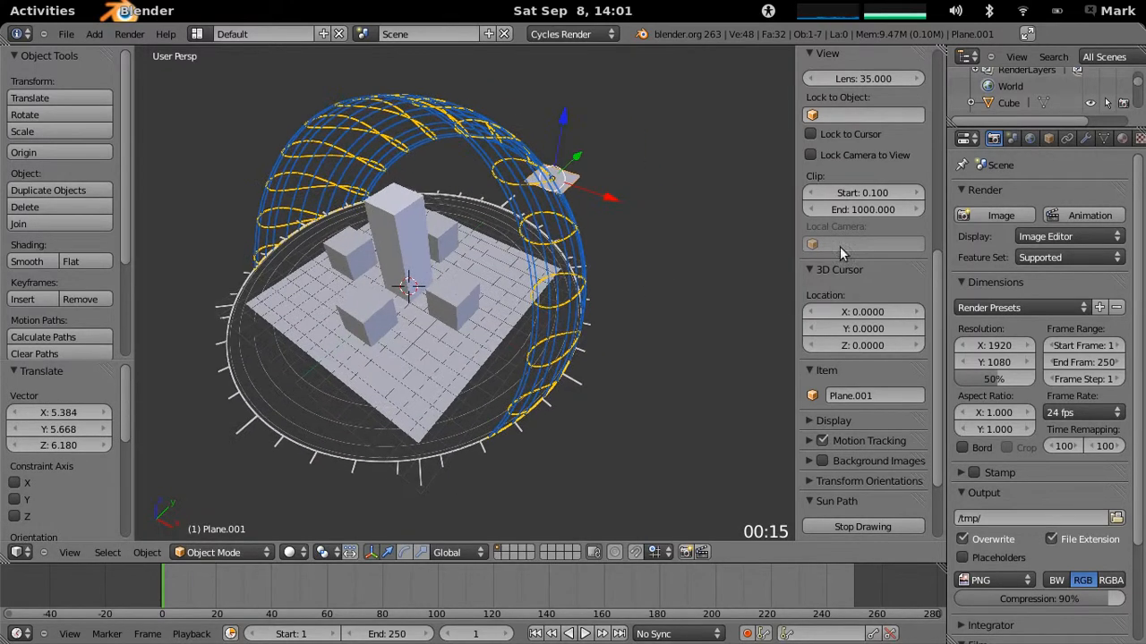
- Set the sun path month to 3 in the ODS Studio scene settings and apply the solar path to the extra plane
click(1011, 138)
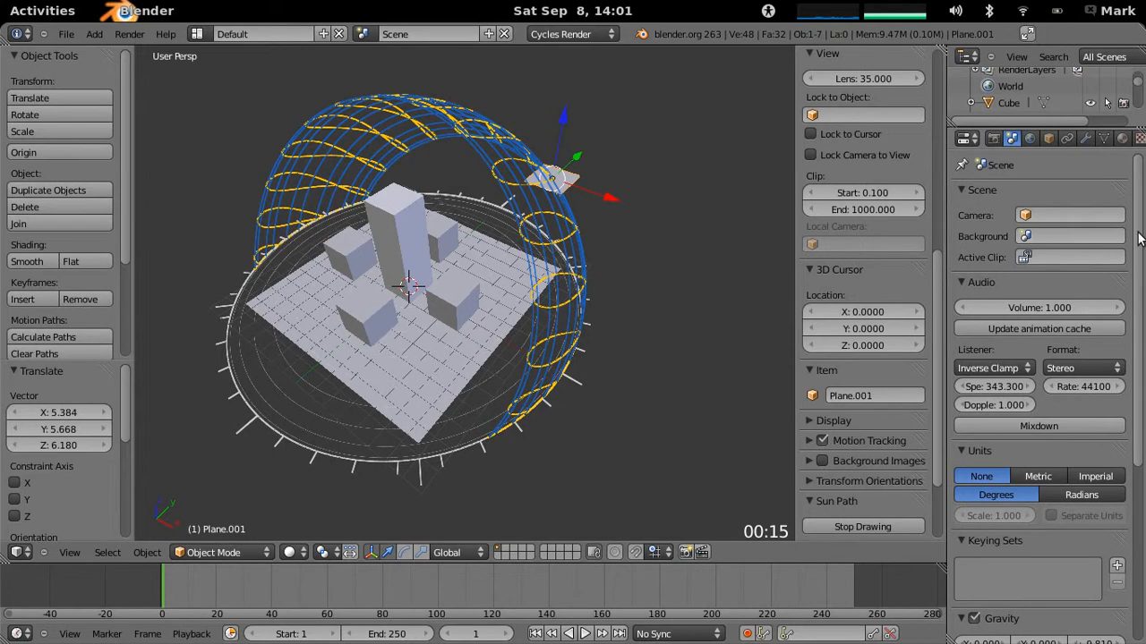
scroll(1137, 238, down, 8)
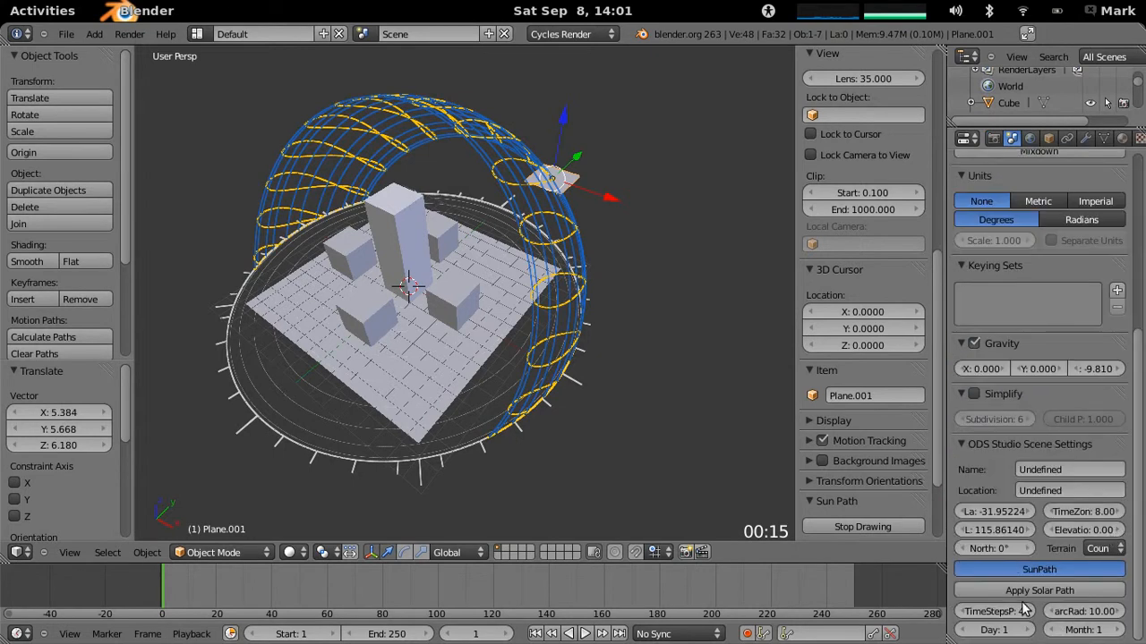
click(1122, 630)
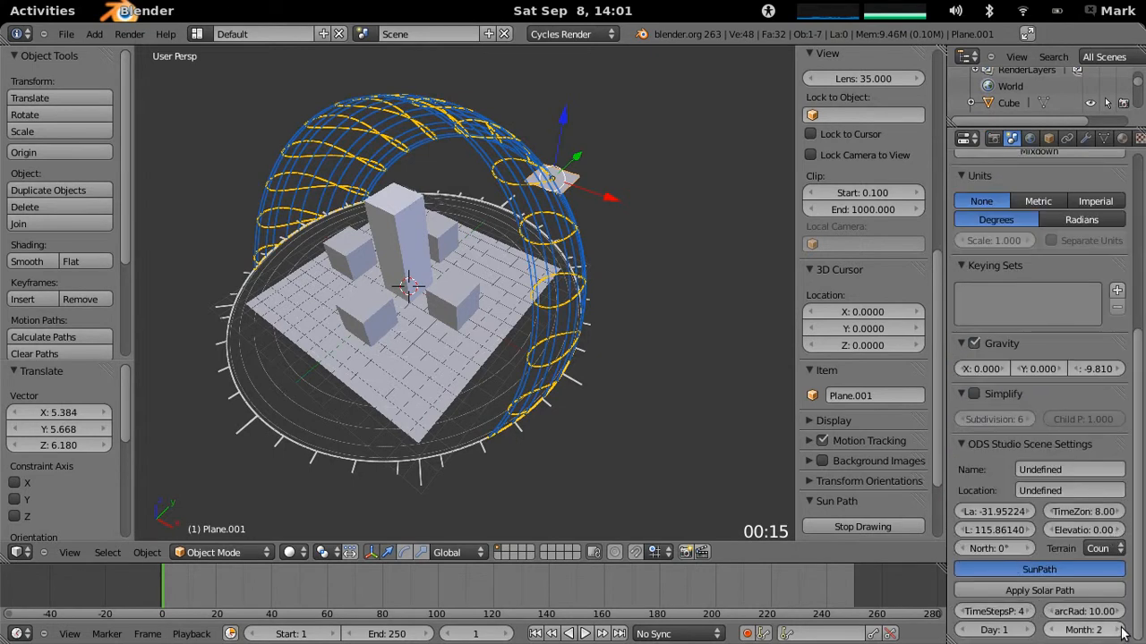
click(1054, 630)
click(1049, 590)
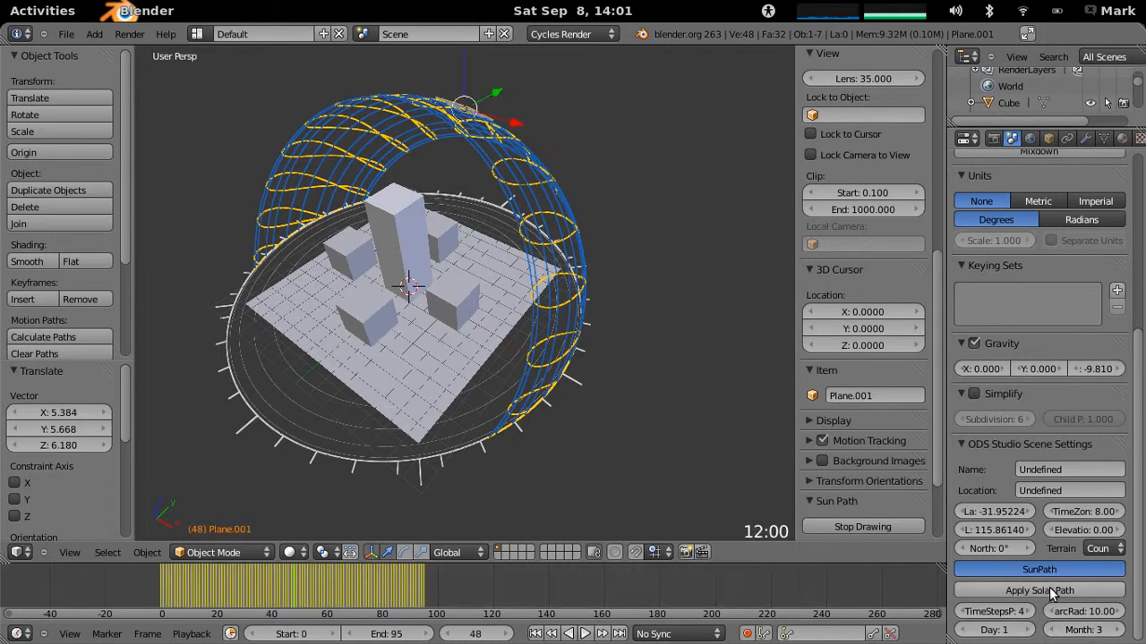
- Step backward and forward through the solar animation to examine how the plane travels and tilts along the sun path
middle_drag(477, 326, 447, 229)
key(Right)
key(Right)
key(Left)
key(Left)
key(Left)
key(Left)
middle_drag(565, 167, 377, 309)
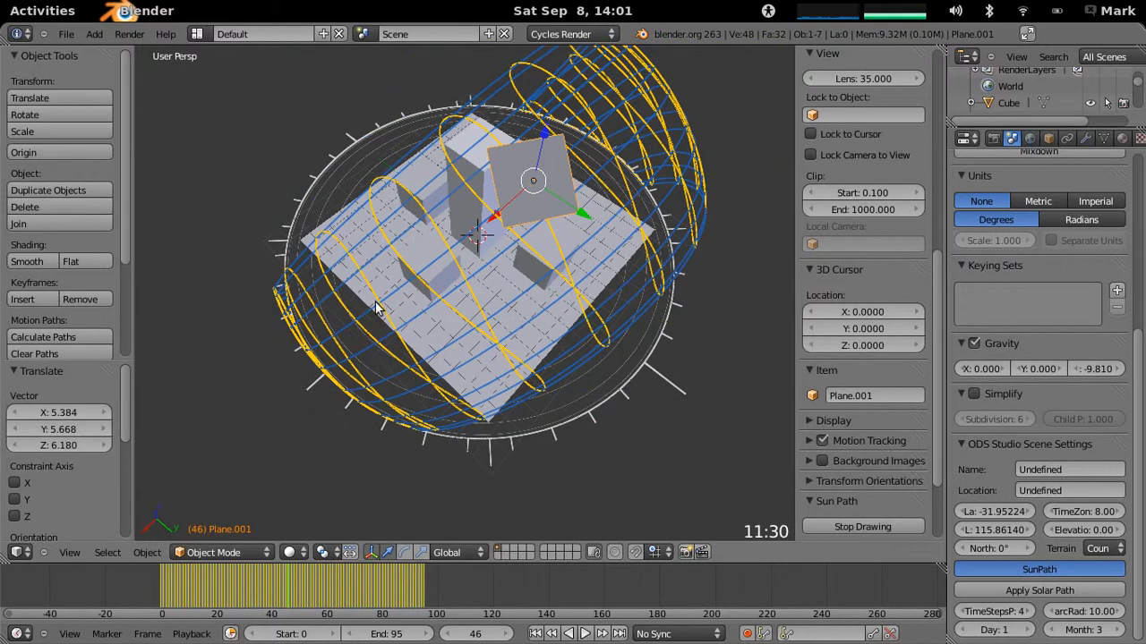
key(Left)
key(Left)
key(Left)
key(Left)
key(Left)
key(Left)
key(Left)
key(Left)
key(Left)
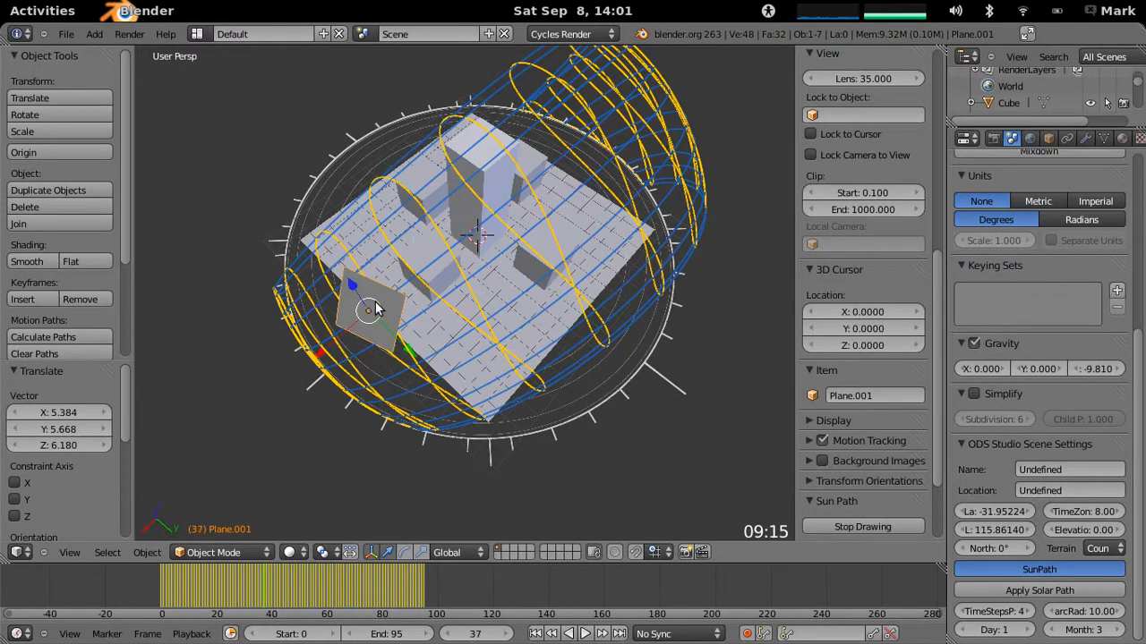
key(Right)
key(Right)
key(Right)
key(Right)
key(Right)
key(Right)
key(Right)
key(Right)
key(Right)
key(Right)
key(Right)
key(Right)
key(Right)
key(Right)
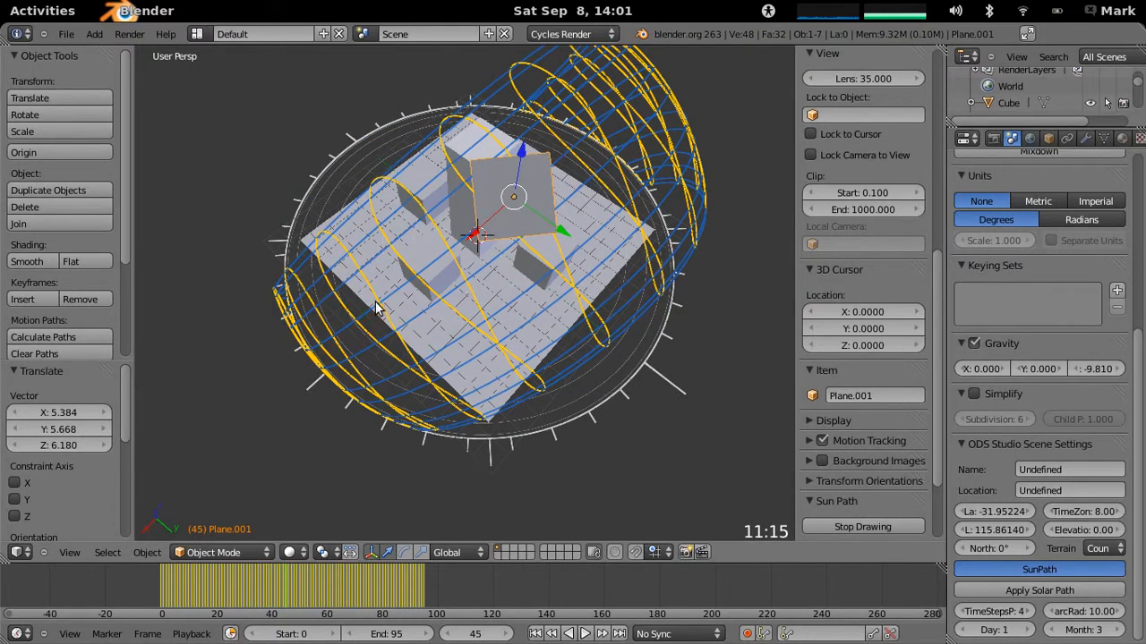
key(Right)
key(Right)
key(Right)
key(Right)
key(Right)
key(Right)
key(Right)
key(Right)
key(Left)
key(Left)
key(Left)
key(Left)
key(Left)
key(Left)
key(Left)
key(Left)
key(Left)
key(Left)
key(Left)
key(Left)
key(Left)
key(Left)
key(Left)
key(Left)
key(Left)
key(Left)
key(Left)
key(Left)
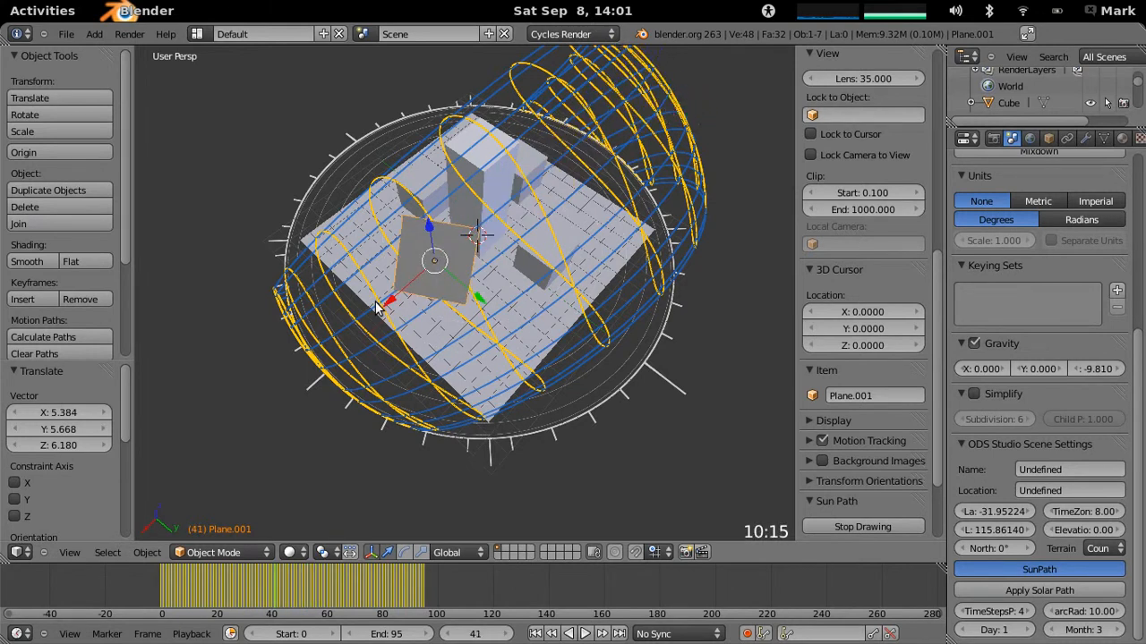
- Hide the sun path diagram around the block model while keeping the time display on
middle_drag(324, 420, 609, 358)
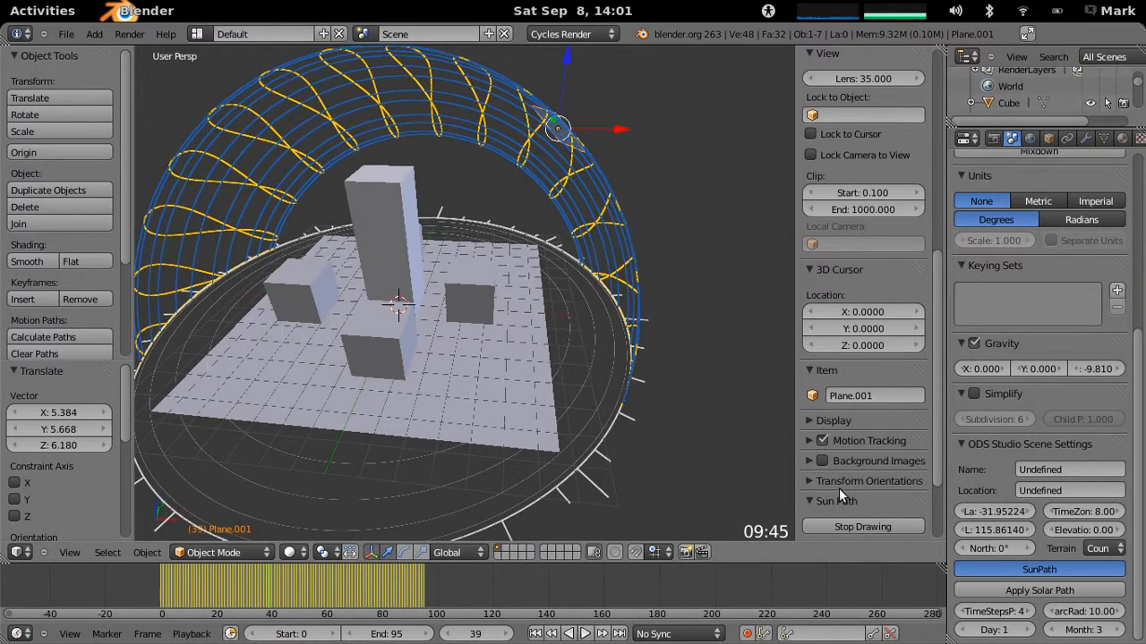
scroll(926, 470, down, 3)
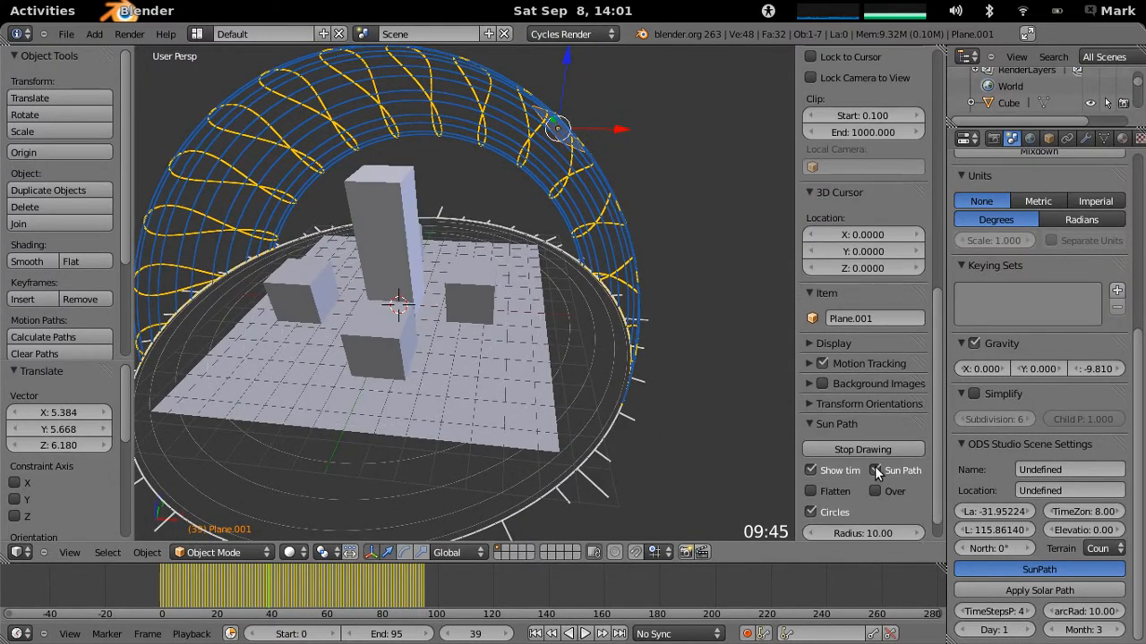
click(877, 471)
- Scale the extra plane up uniformly by about 1.8
middle_drag(504, 353, 667, 458)
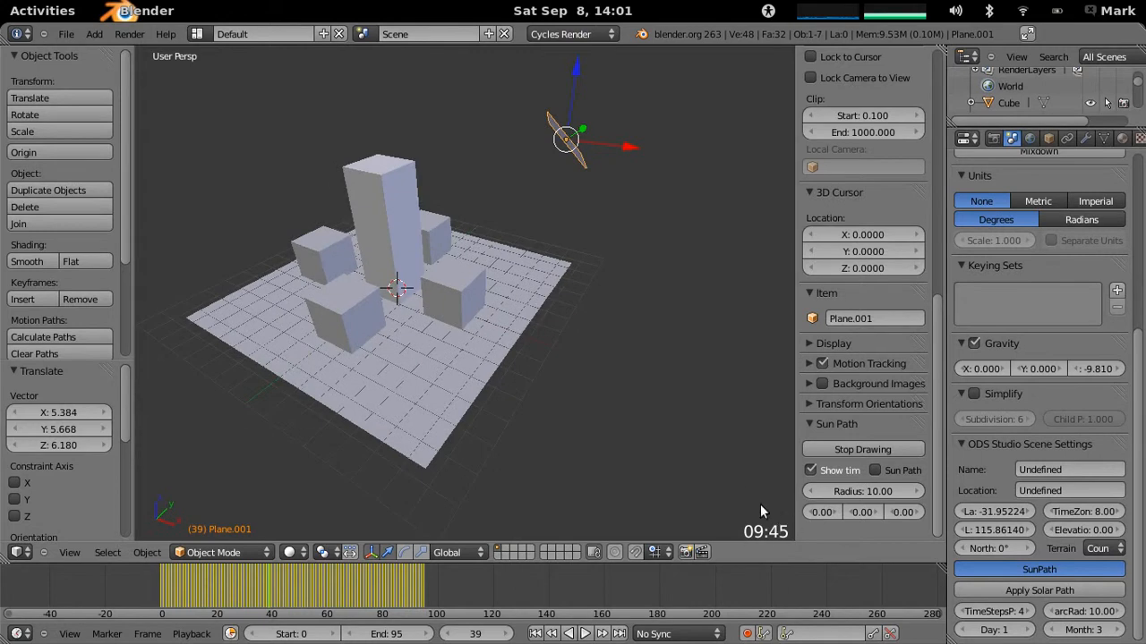
middle_drag(602, 323, 607, 240)
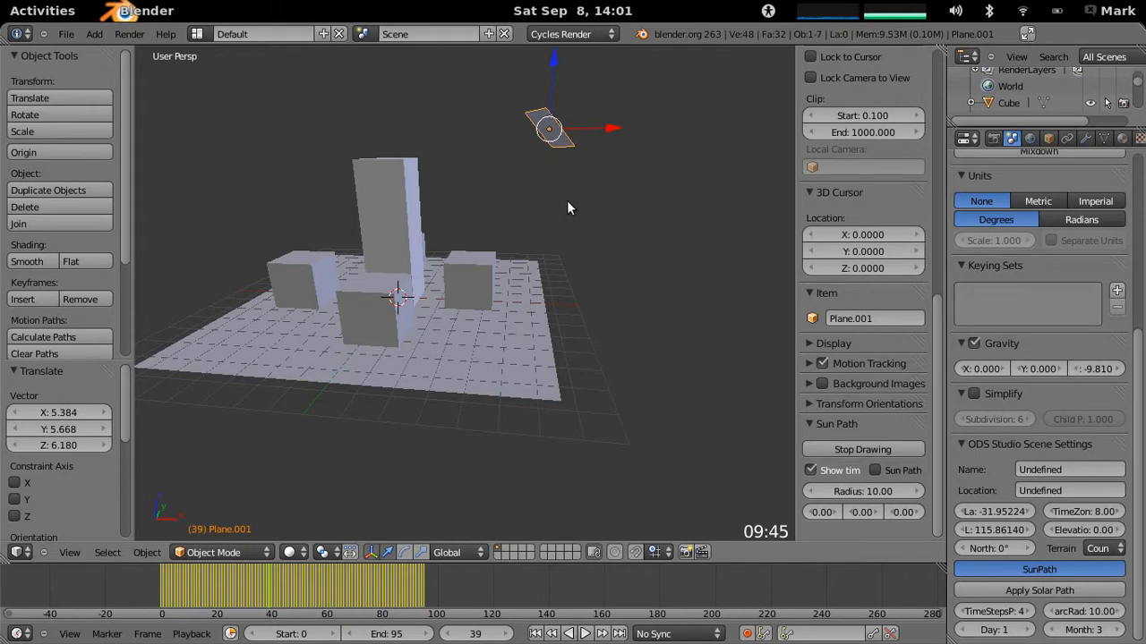
key(s)
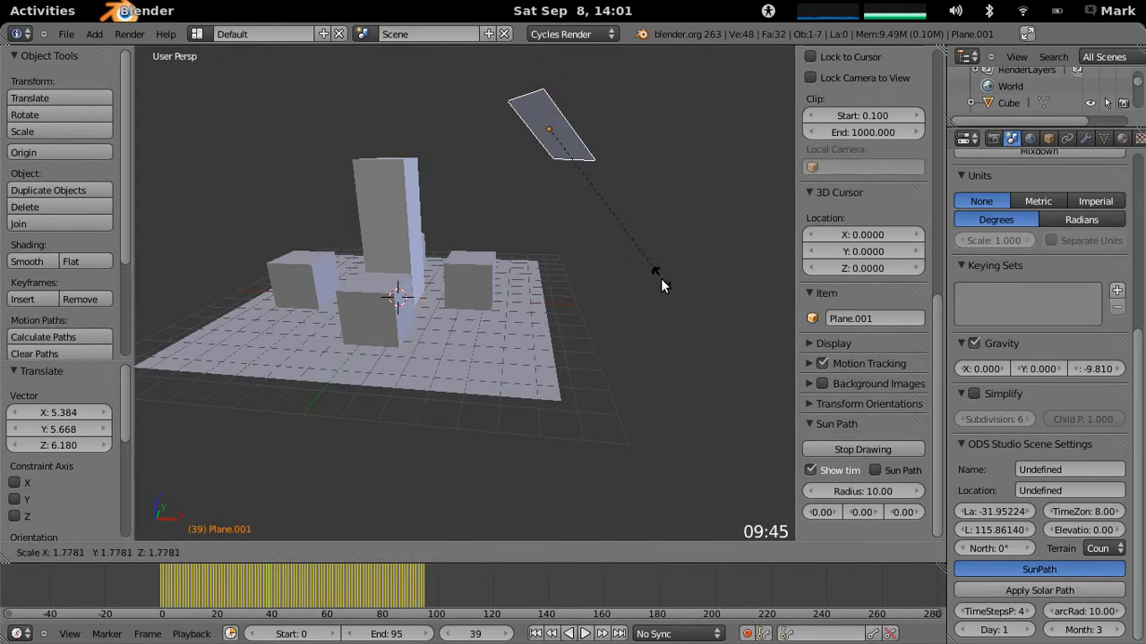
click(660, 279)
- Set the solar arc radius to 30 and apply the solar path to the plane again
middle_drag(607, 288, 696, 427)
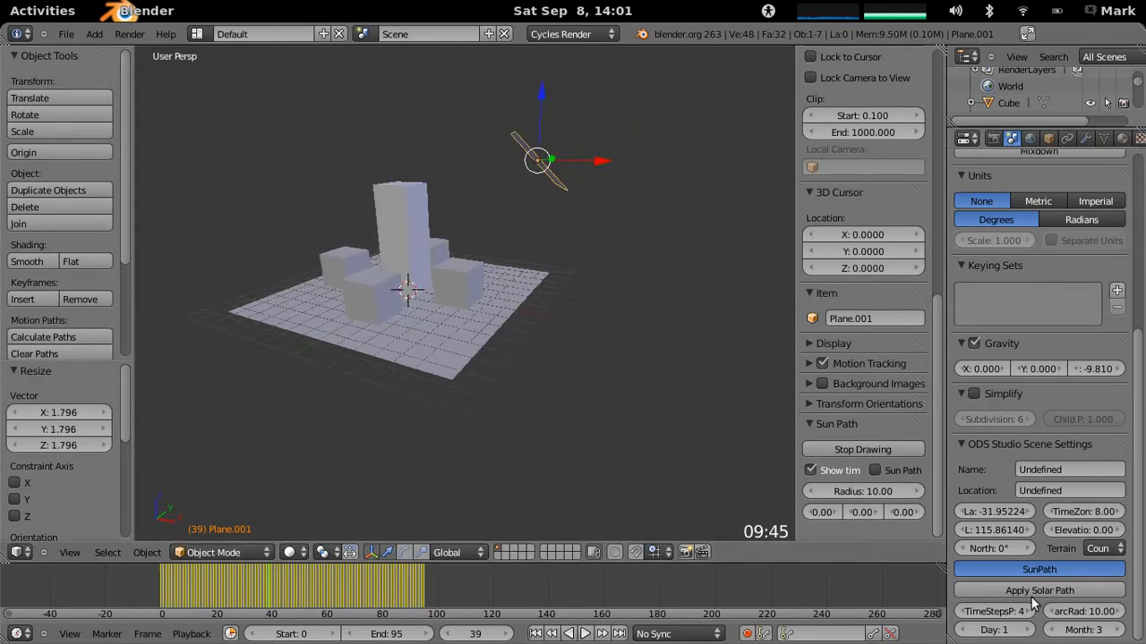
click(1081, 611)
text(50)
text(30)
key(Return)
click(1053, 595)
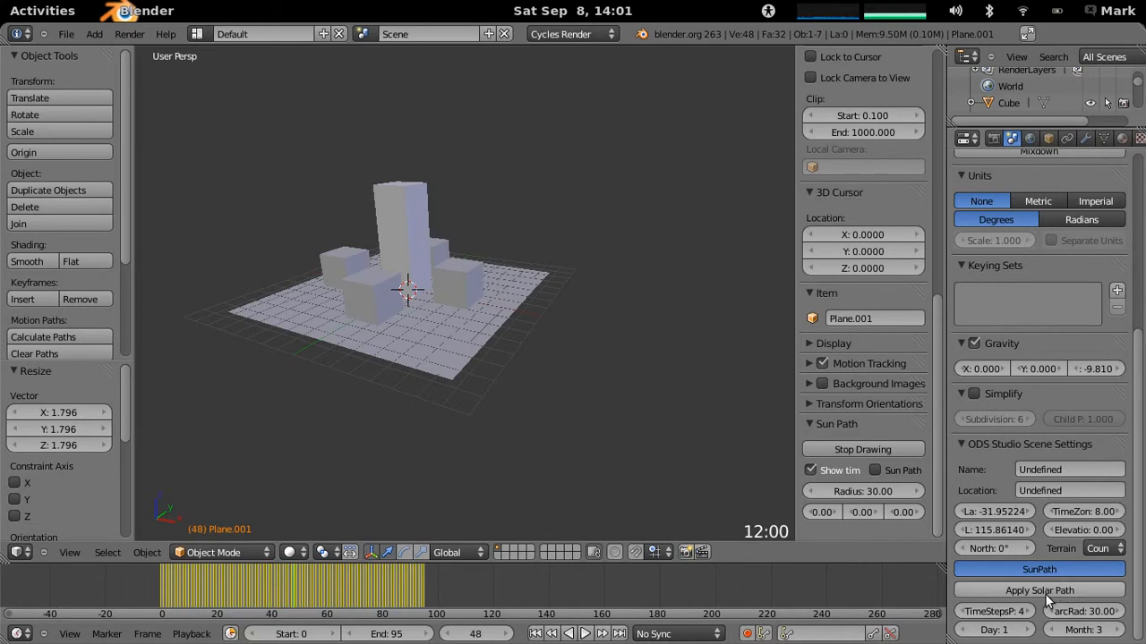
scroll(640, 293, down, 5)
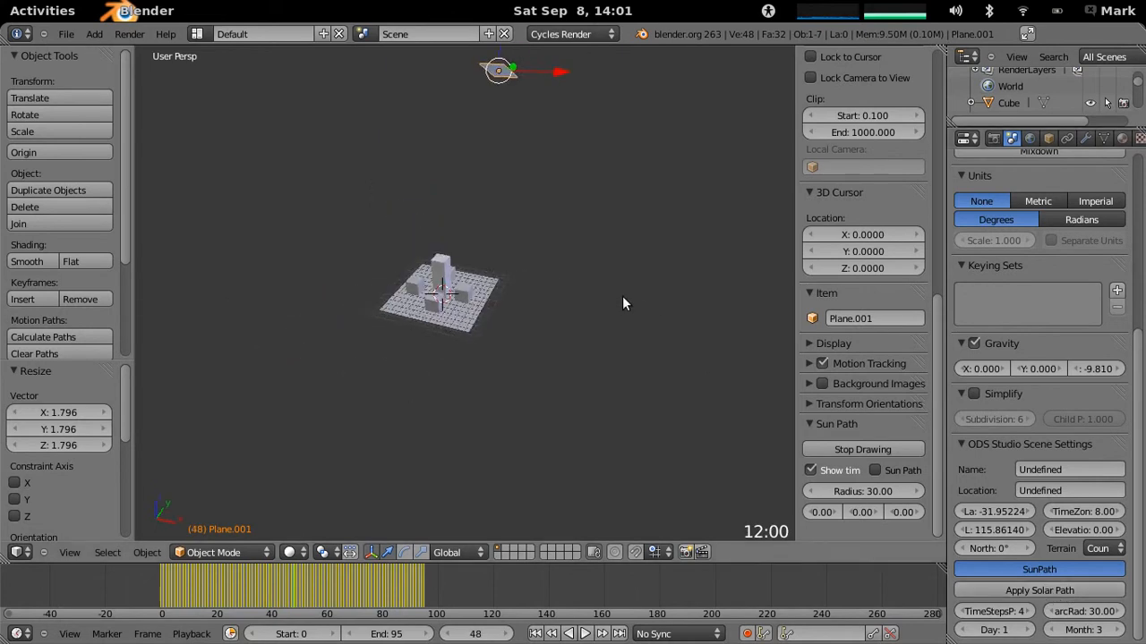
- Set the solar arc radius to 20 and reapply the solar path to the plane
click(1083, 612)
text(20)
key(Return)
click(1078, 590)
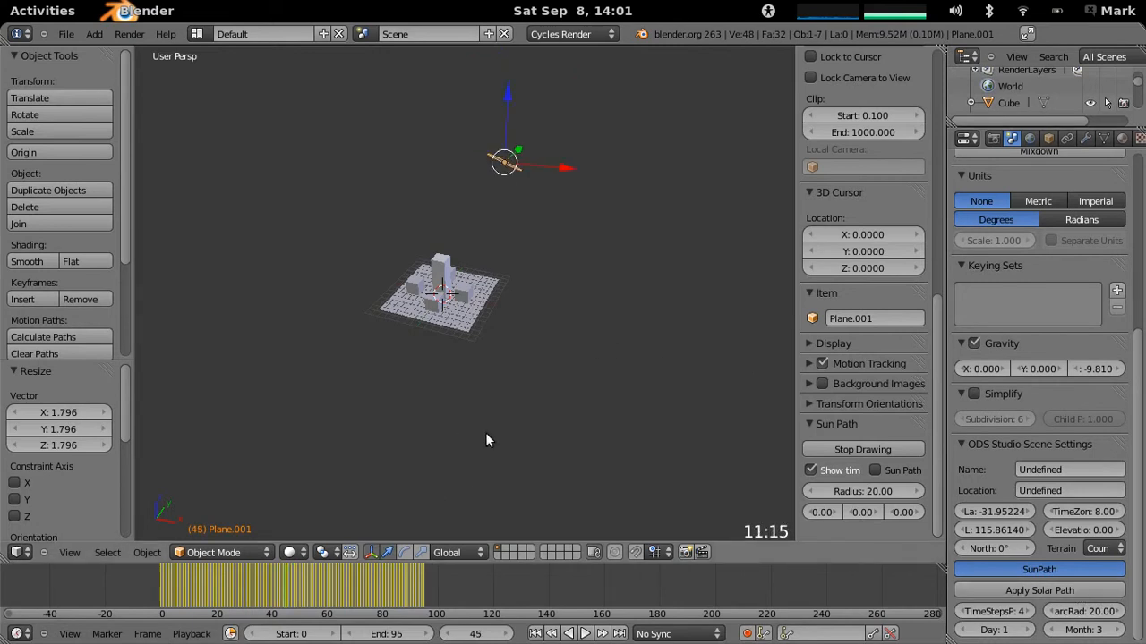
- Scale the plane up again uniformly by about 1.81 to suit its greater distance from the blocks
scroll(501, 417, up, 4)
middle_drag(507, 409, 476, 345)
scroll(549, 342, down, 3)
key(s)
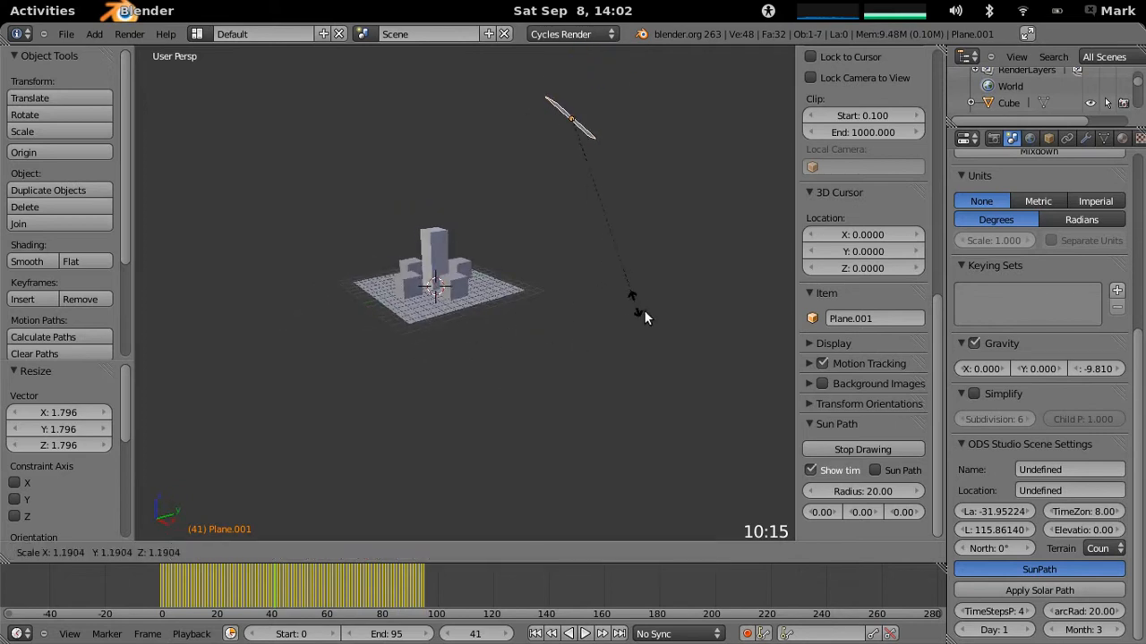
click(683, 400)
- Step the solar animation to frame 40 so the plane sits at its 10:00 position
middle_drag(682, 395, 624, 356)
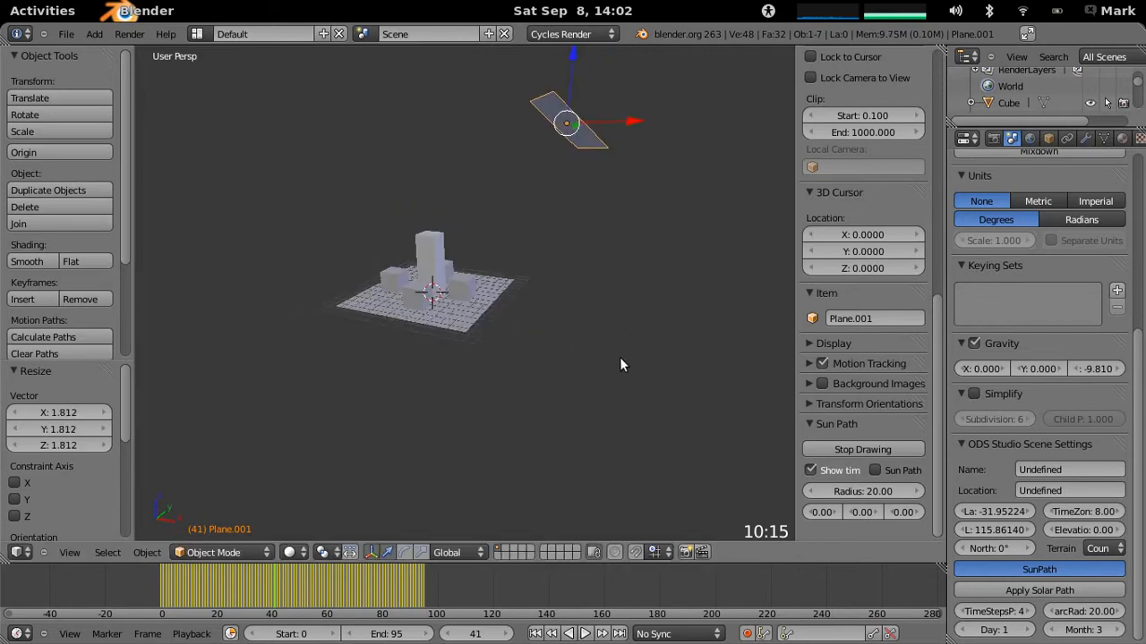
key(Right)
key(Right)
key(Left)
key(Left)
key(Left)
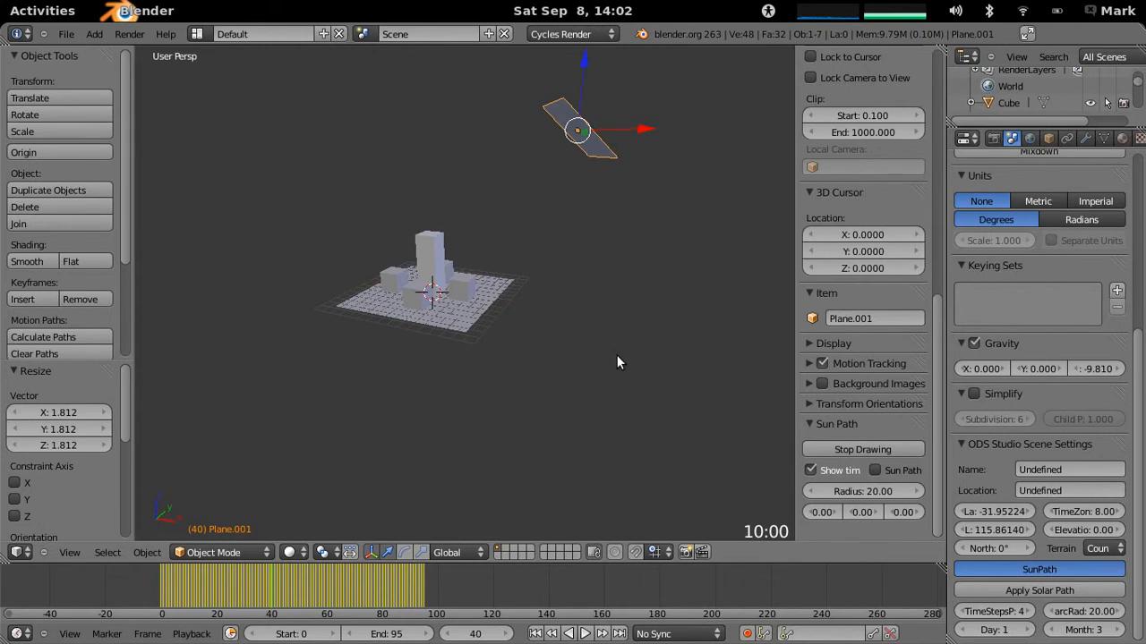
middle_drag(567, 256, 643, 287)
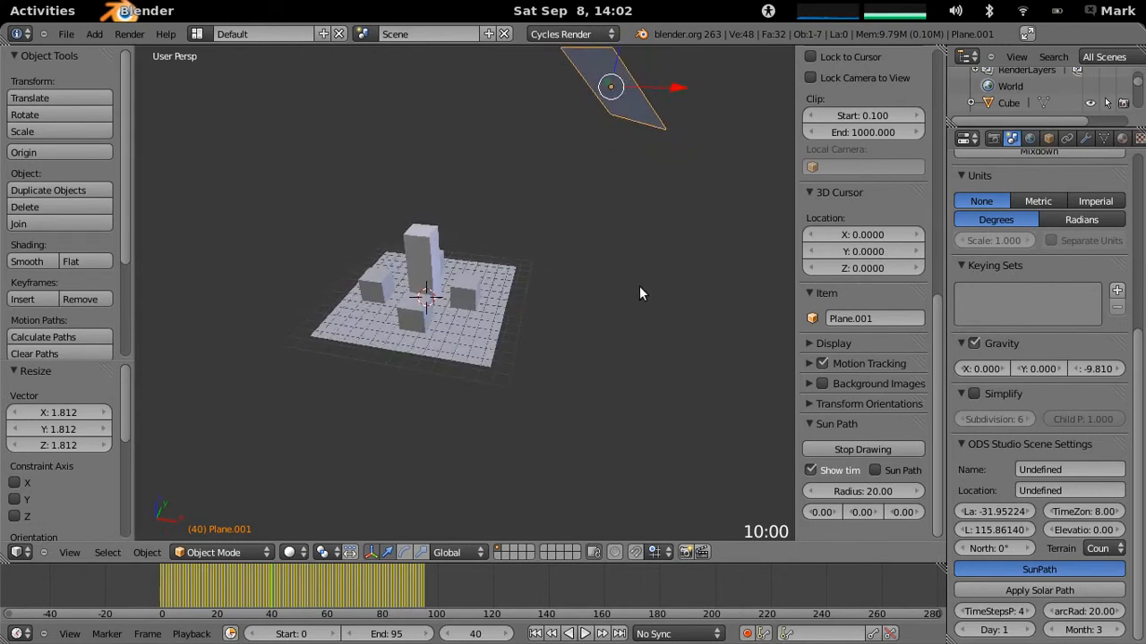
- Create a new material for the plane and set its surface shader to Emission
click(1122, 138)
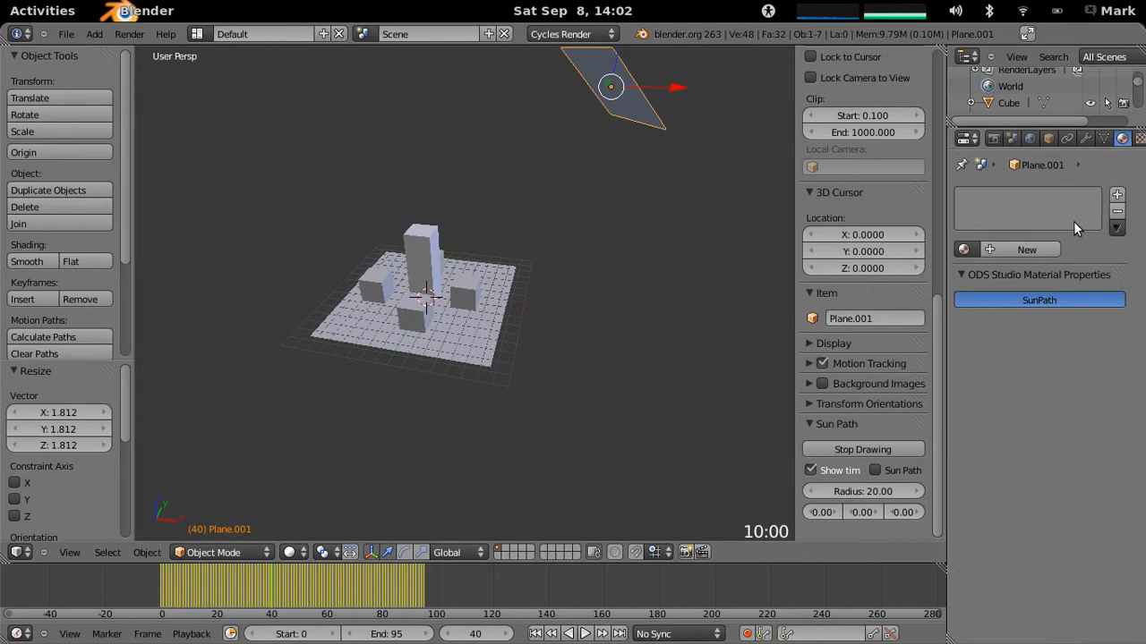
click(998, 248)
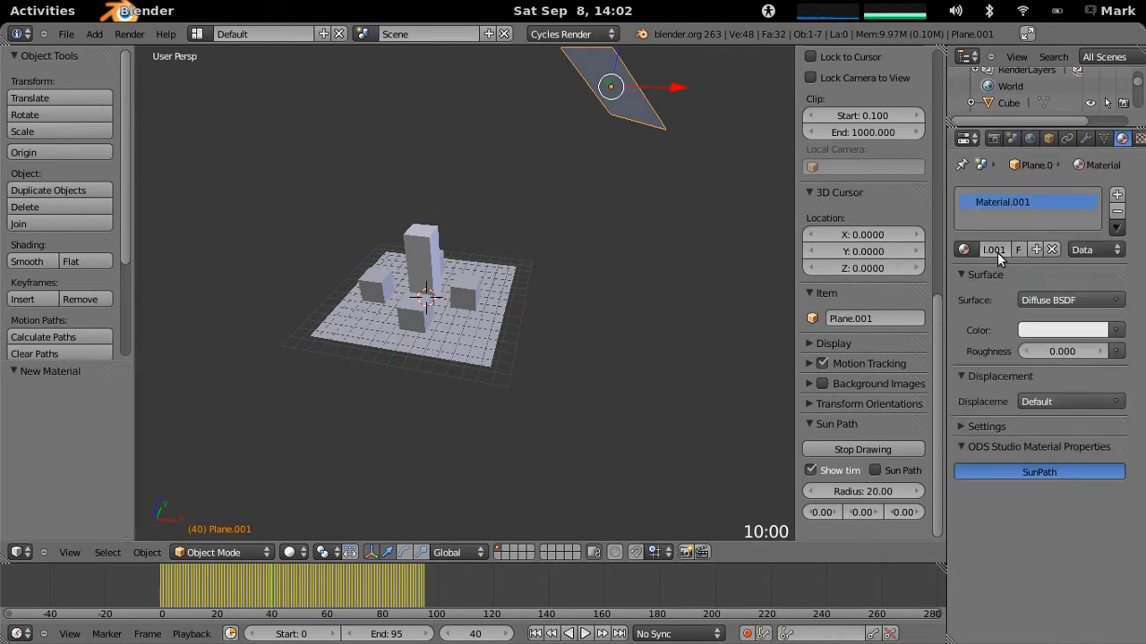
click(1059, 302)
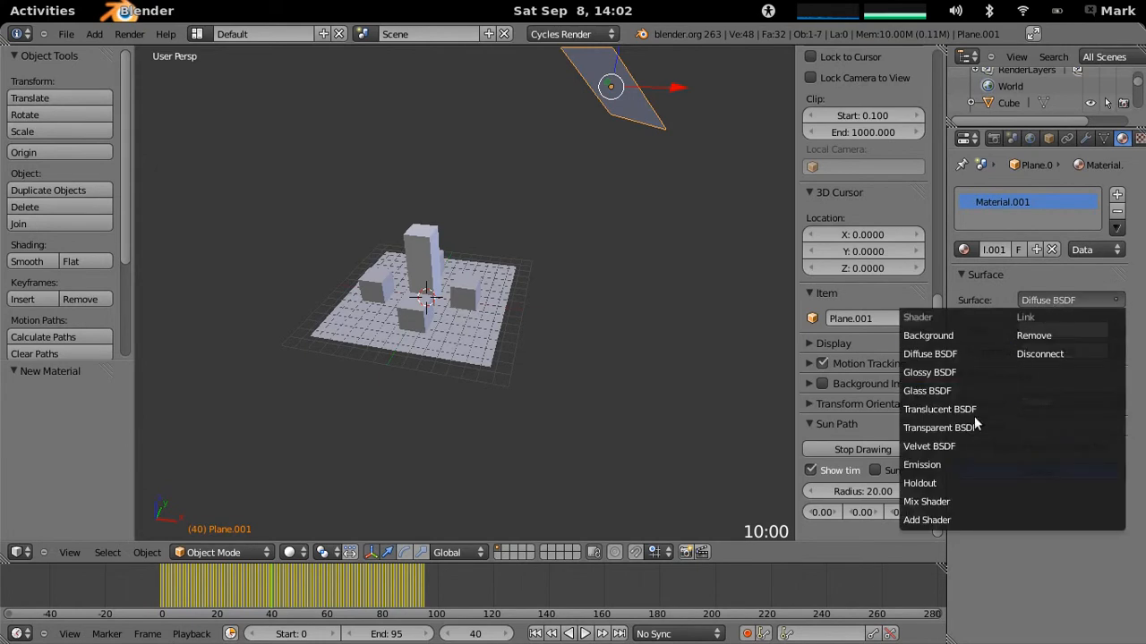
click(962, 463)
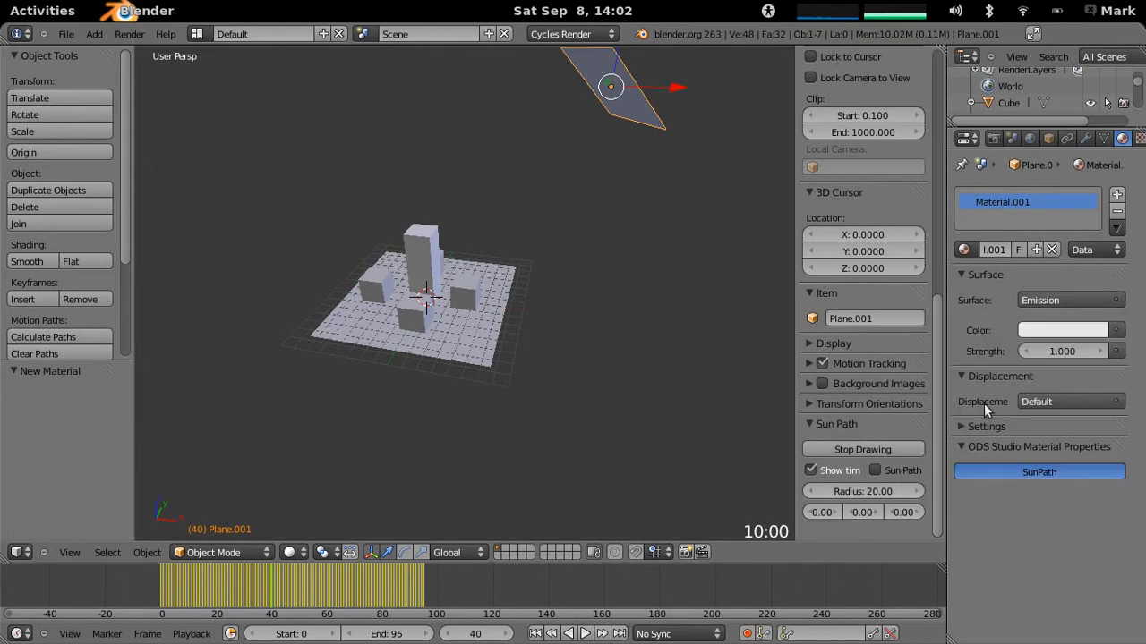
- Assign the existing material named Material to all the blocks and the ground plane, and enable shader nodes for it
middle_drag(591, 221, 527, 252)
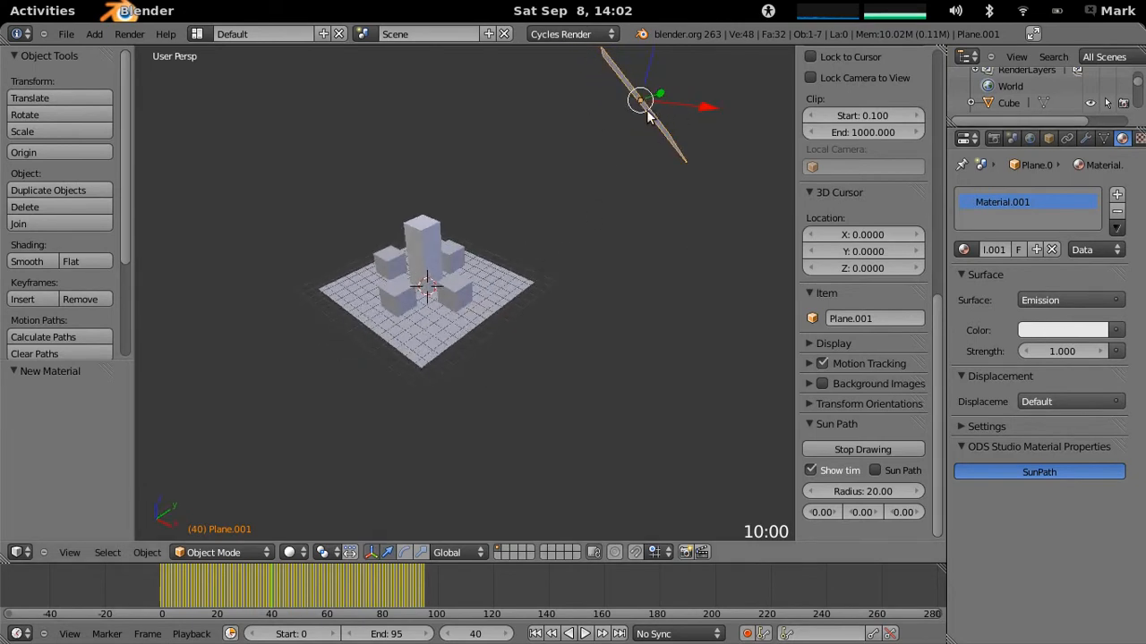
right_click(427, 273)
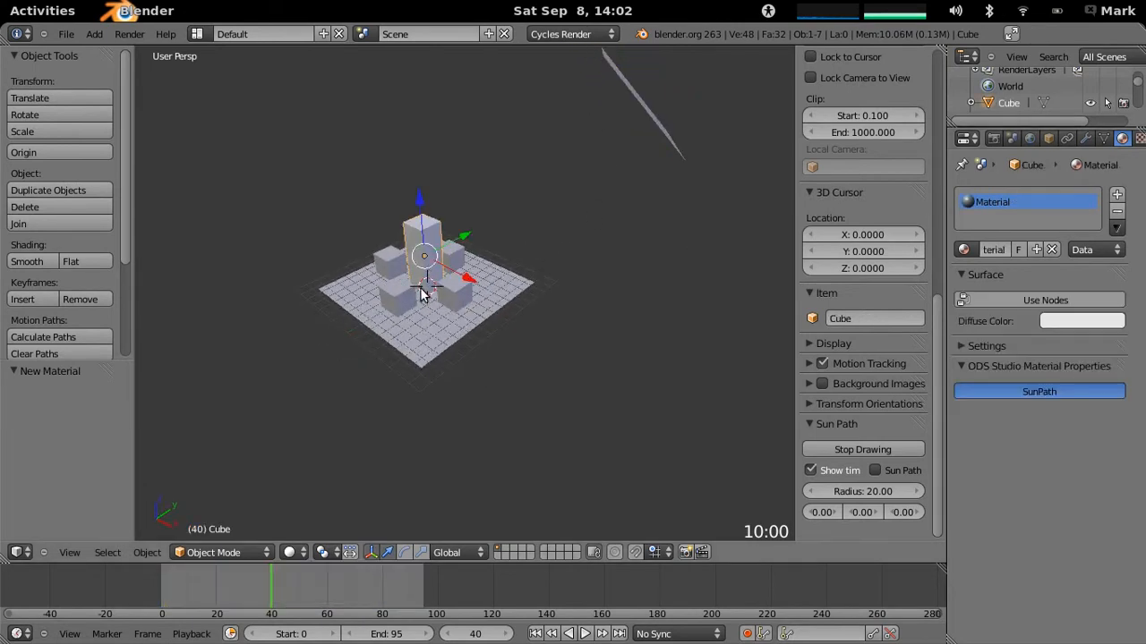
right_click(396, 298)
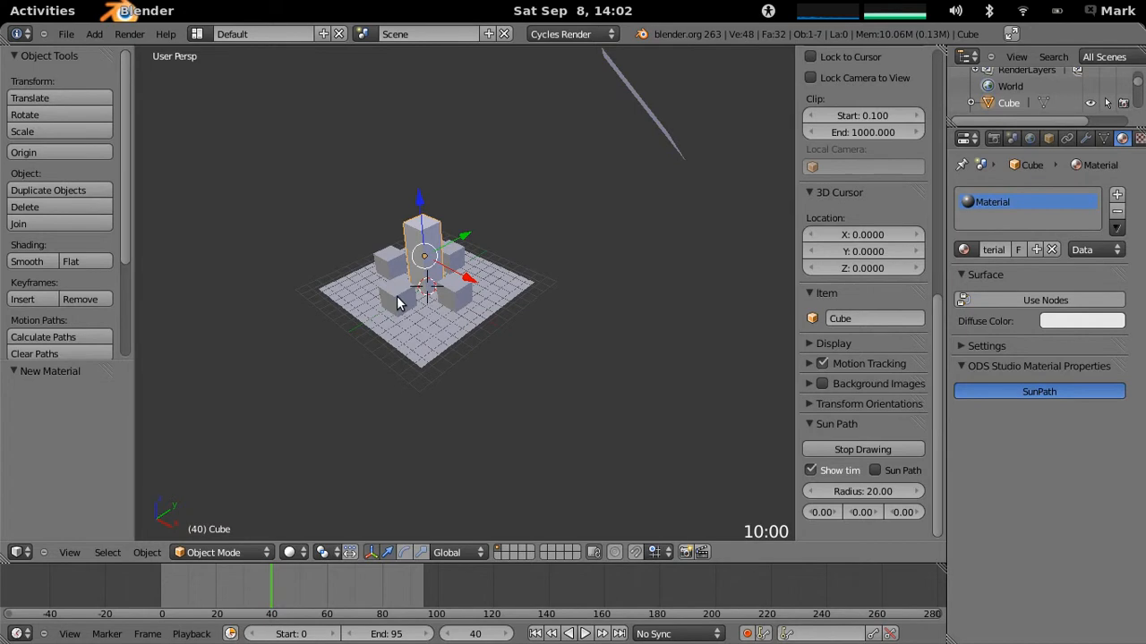
right_click(456, 302)
right_click(405, 301)
key(b)
drag(342, 193, 537, 407)
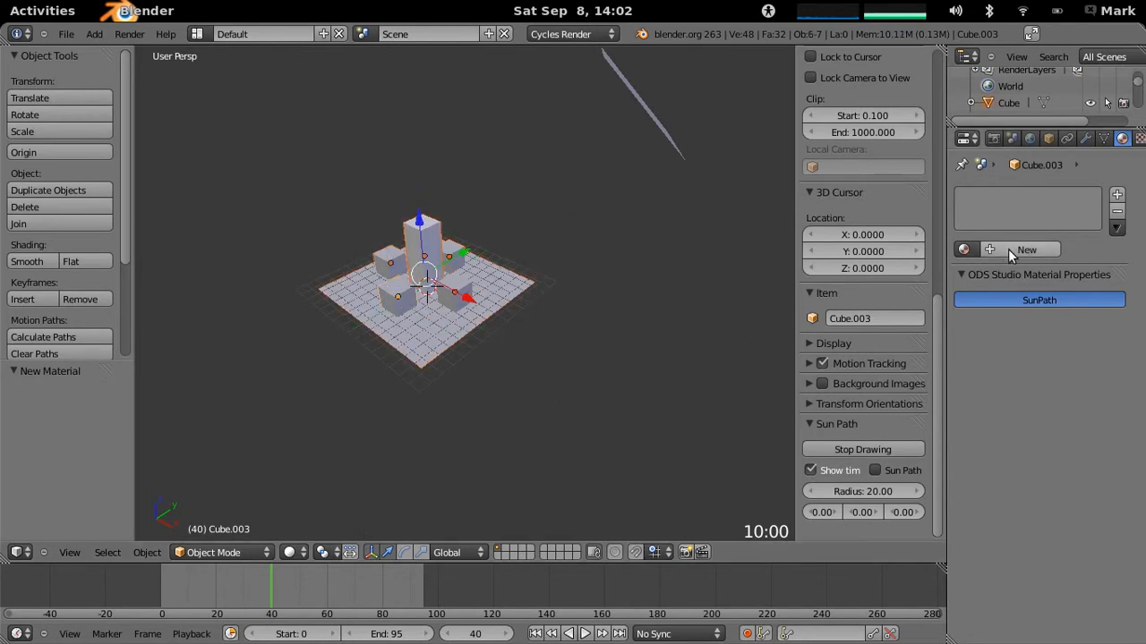
click(963, 250)
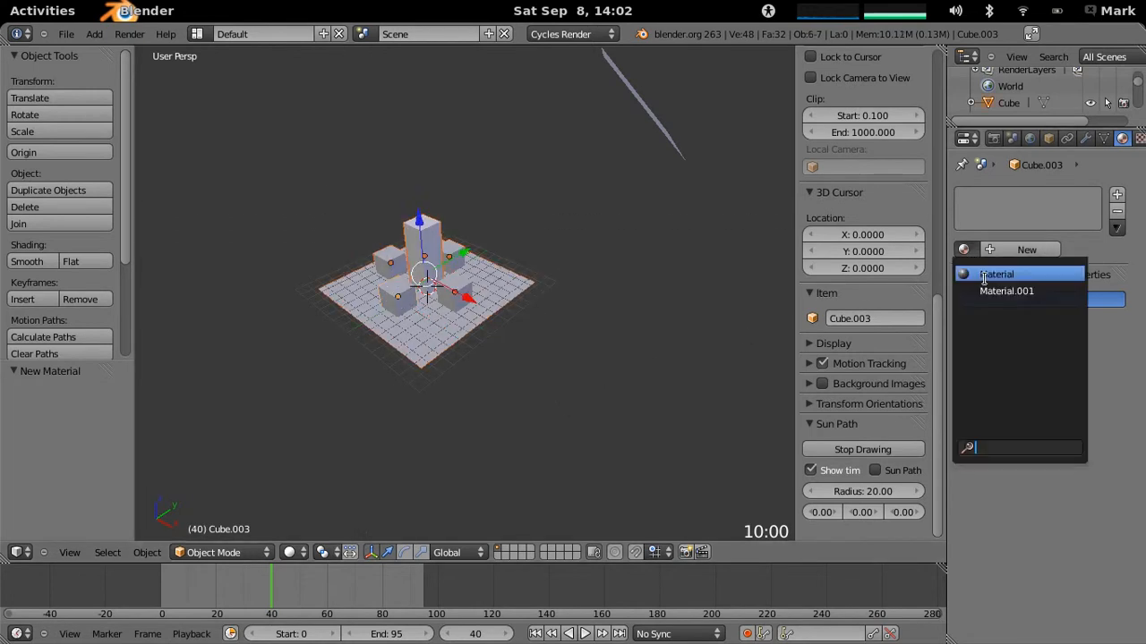
click(993, 274)
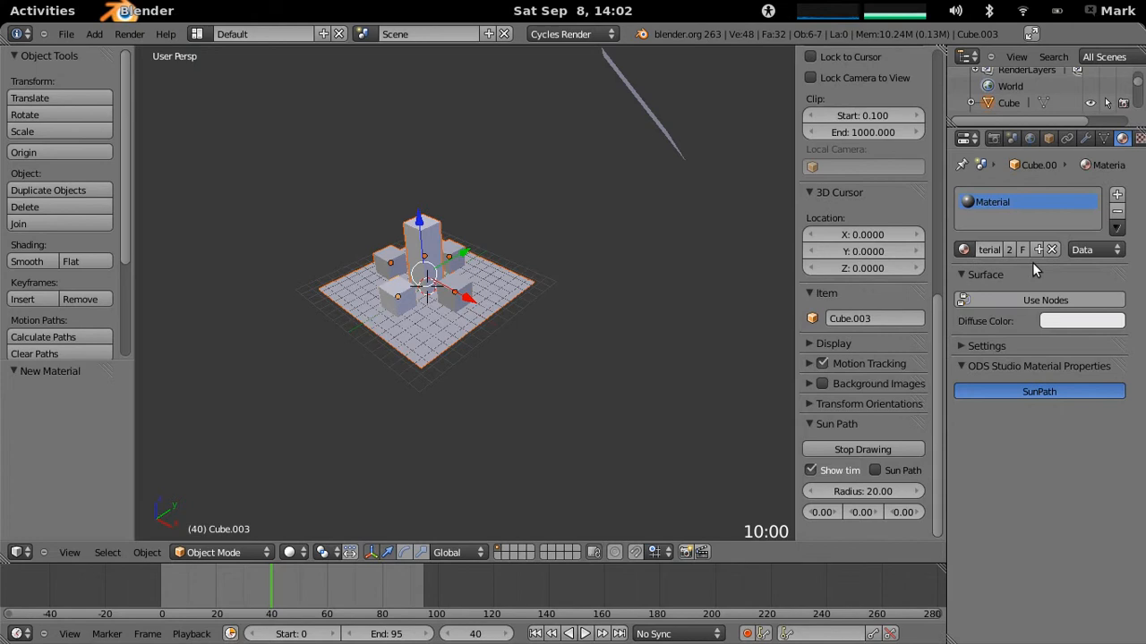
click(1116, 228)
click(1088, 245)
click(1002, 298)
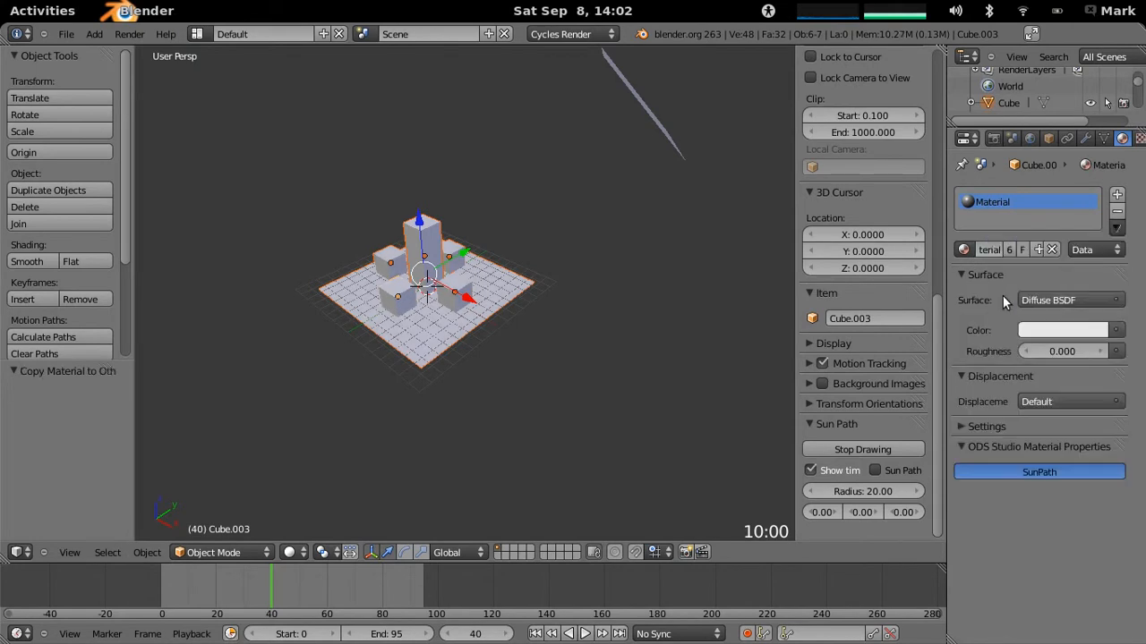
- Rename the emission material on the extra plane to Light
middle_drag(574, 306, 683, 161)
right_click(662, 119)
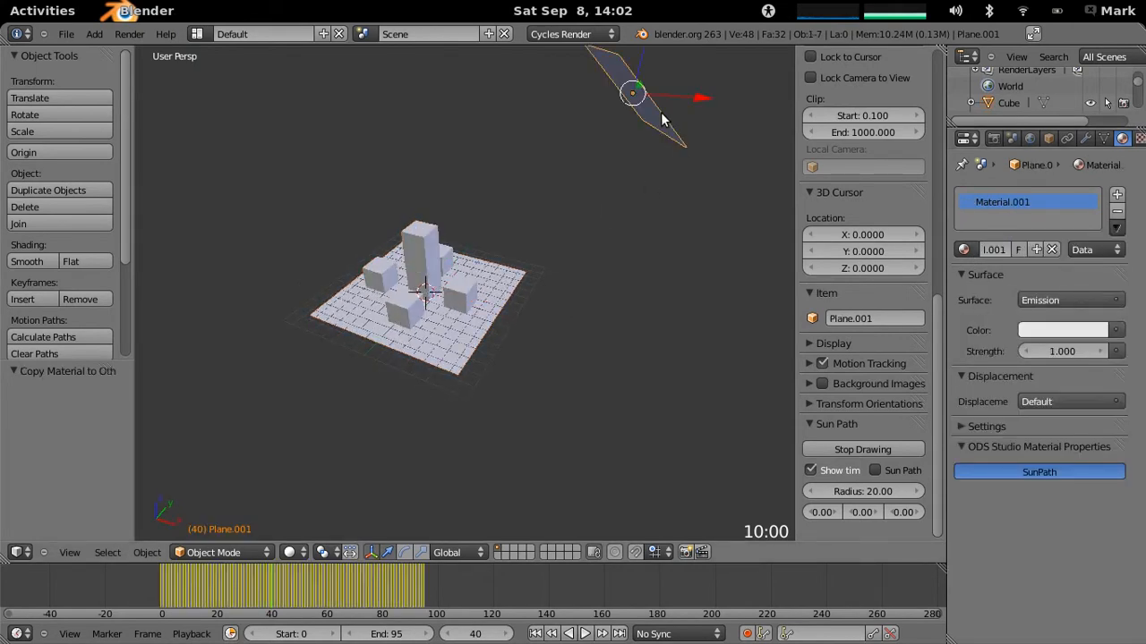
click(1007, 249)
text(Light)
key(Return)
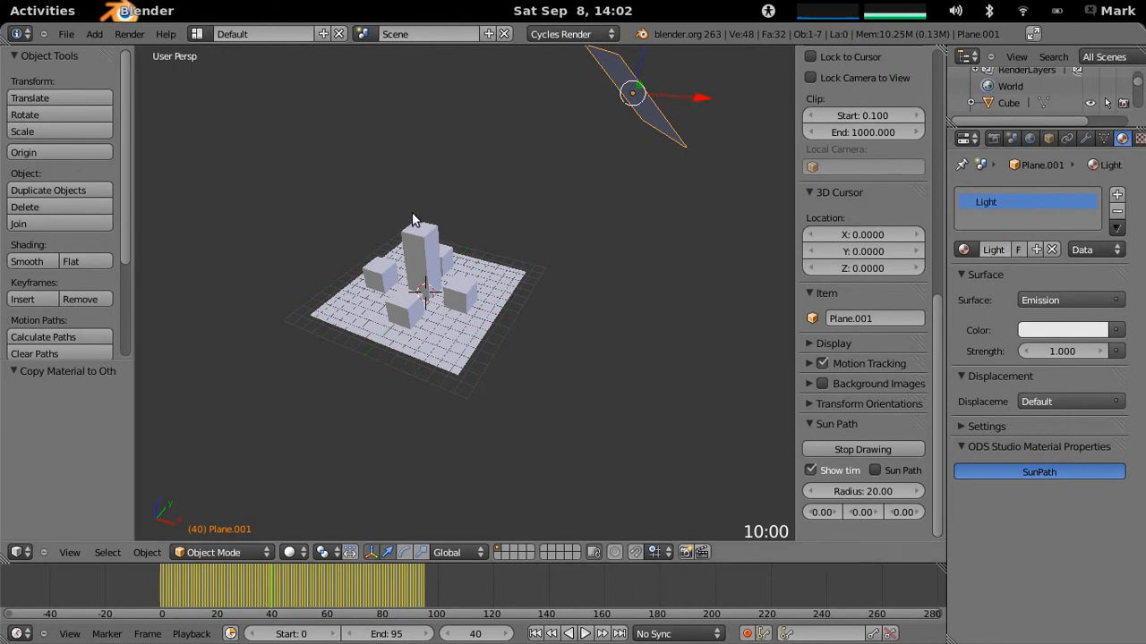
- Switch the viewport shading to Rendered to preview how the emission plane lights the blocks
middle_drag(426, 218, 422, 215)
shift+middle_drag(555, 239, 567, 339)
scroll(599, 321, up, 1)
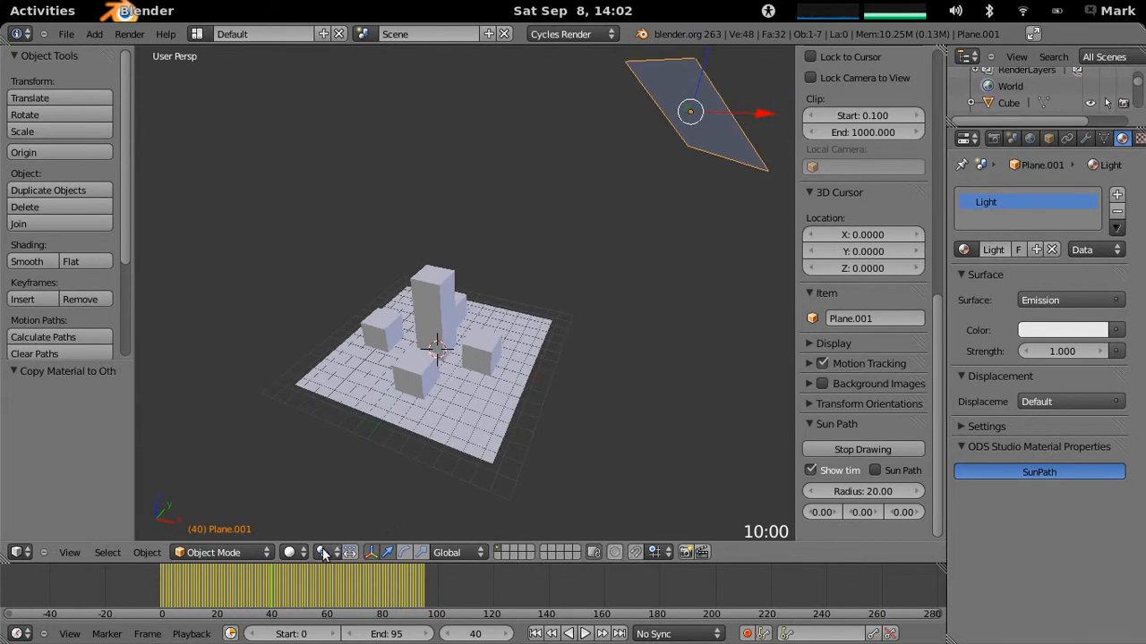
click(290, 552)
click(315, 443)
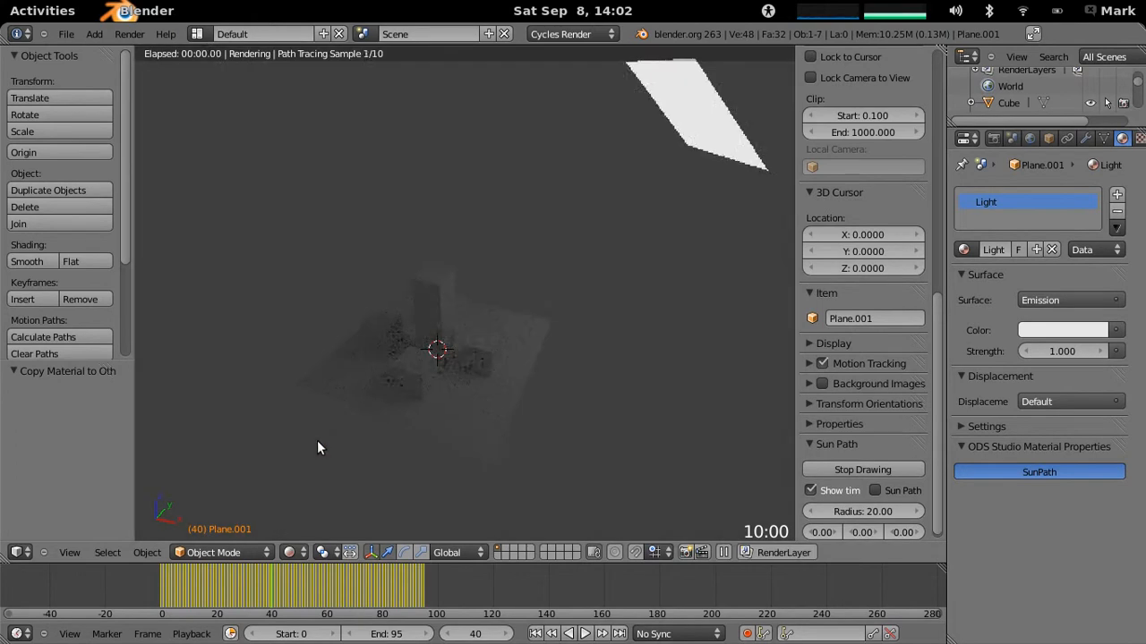
mouse_move(476, 362)
middle_down()
mouse_move(512, 312)
mouse_move(484, 330)
mouse_move(497, 331)
middle_up()
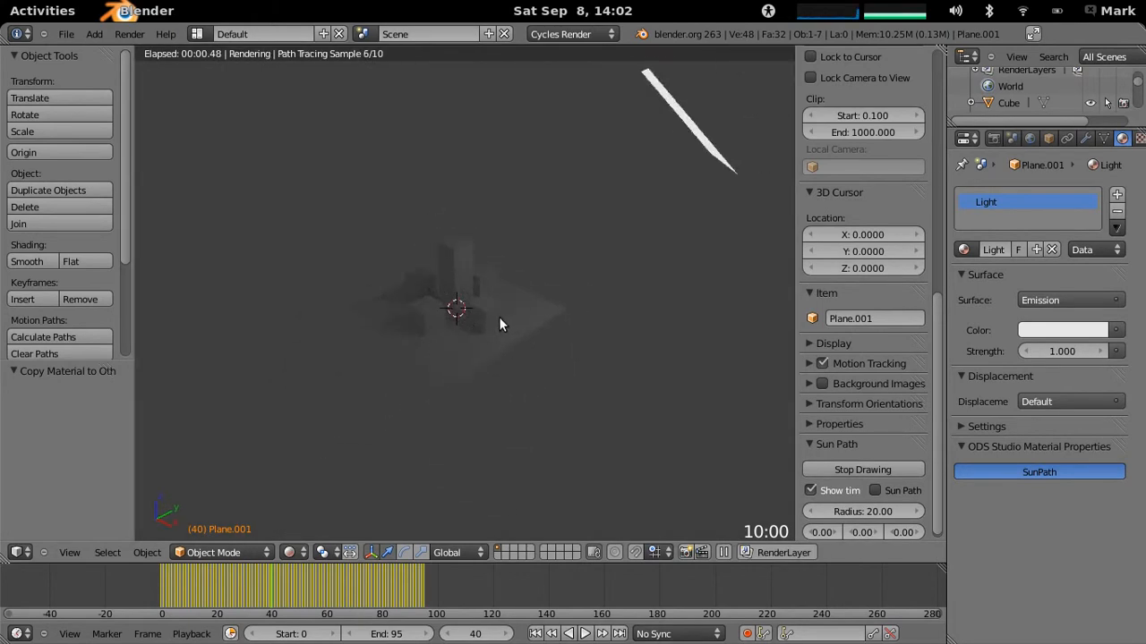
middle_drag(613, 260, 603, 297)
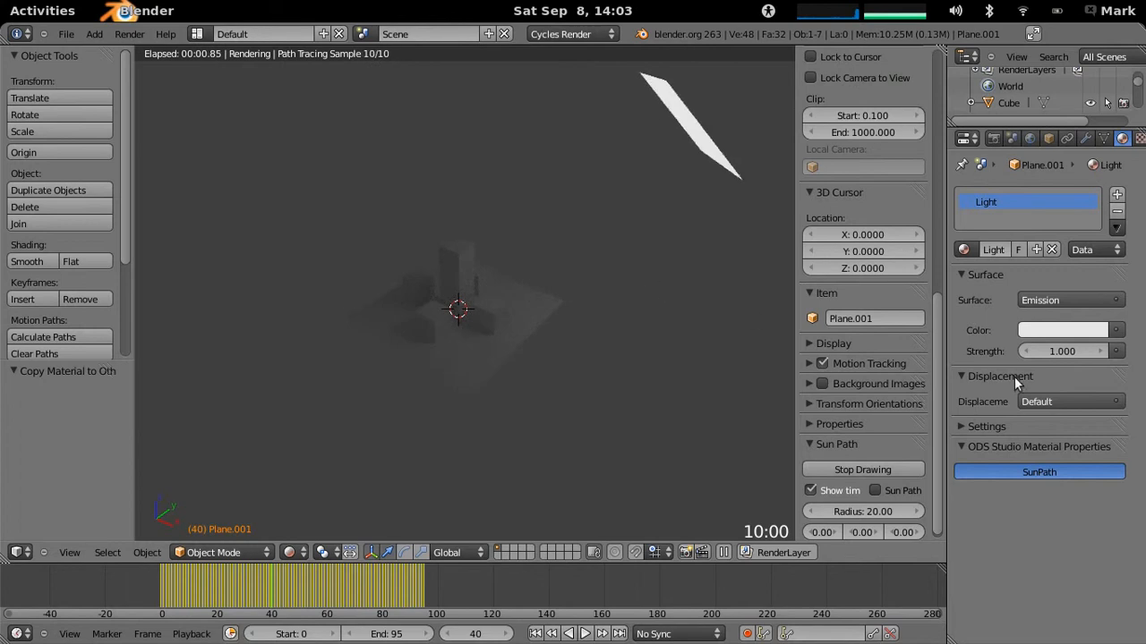
- Try out increasing emission strengths of 5, 8 and 9 on the Light material and check the lit blocks
click(1047, 351)
text(5)
key(Return)
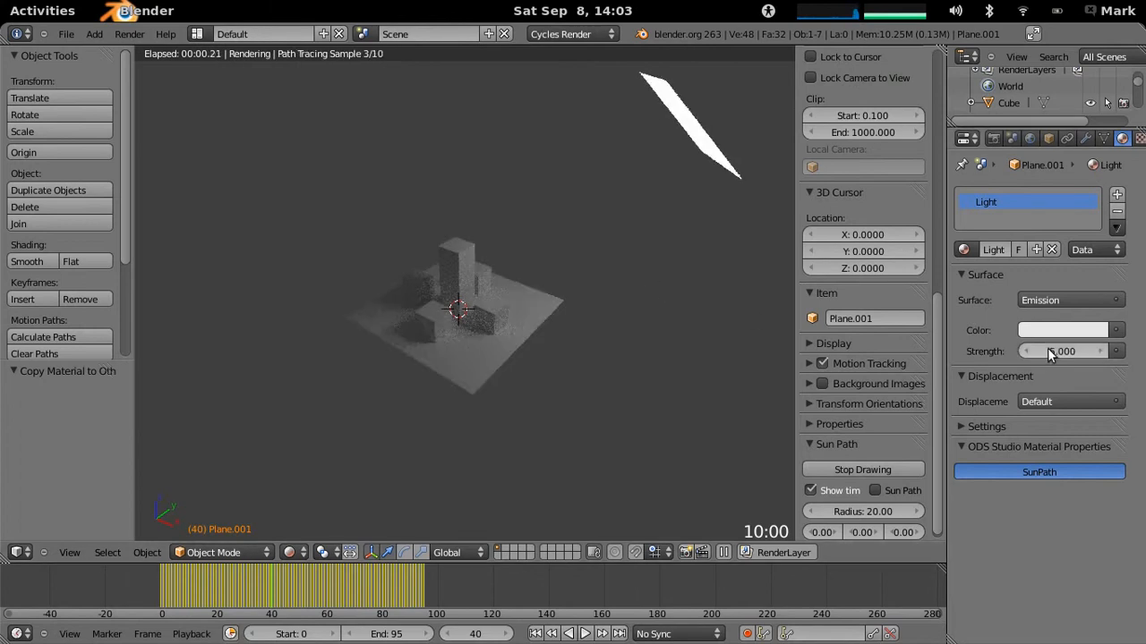
click(1047, 351)
text(8)
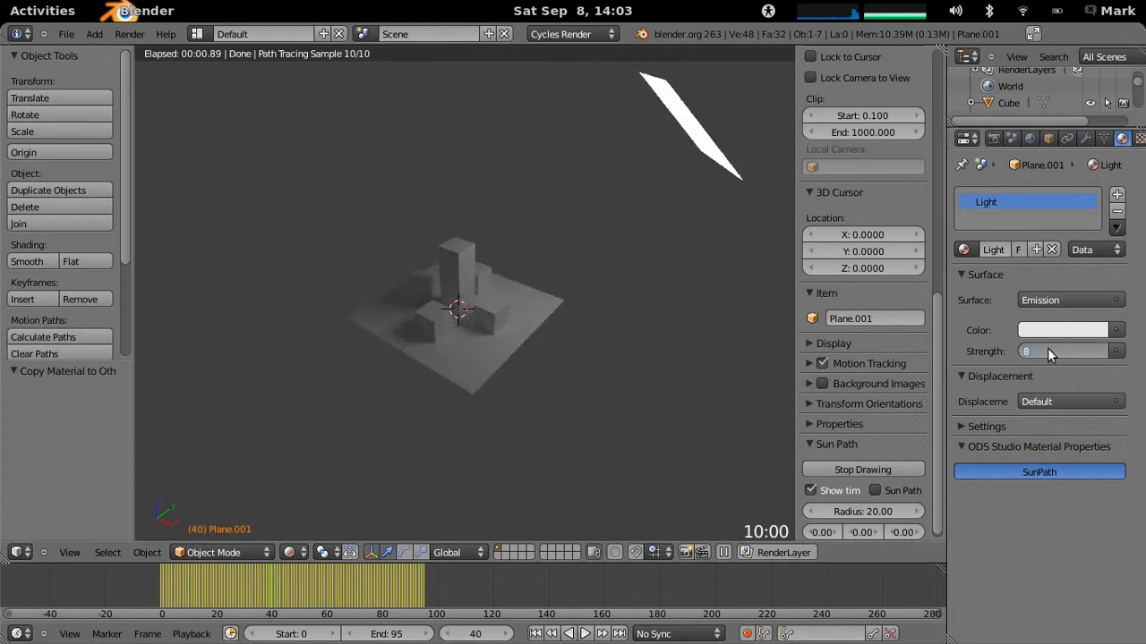
key(Return)
scroll(493, 328, up, 1)
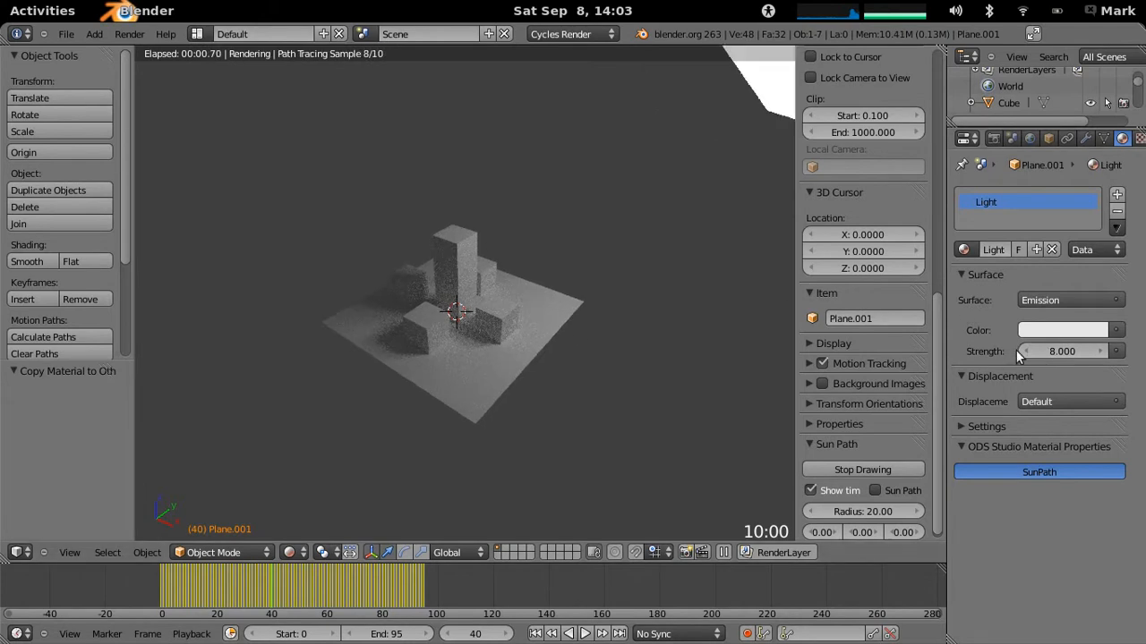
click(1053, 352)
key(Return)
scroll(555, 356, up, 2)
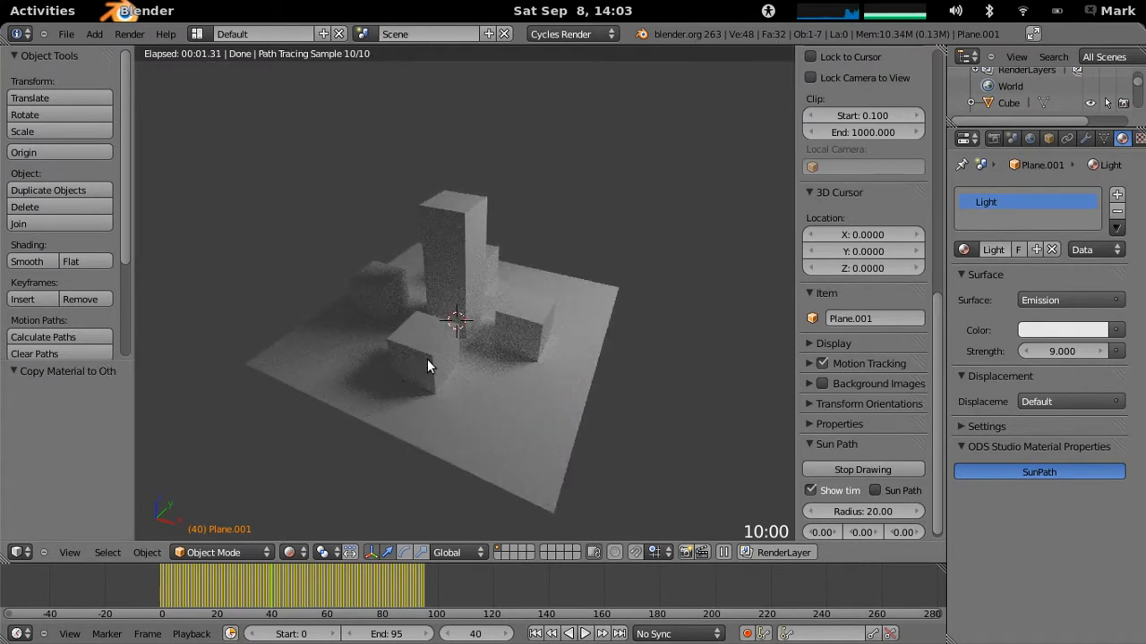
scroll(404, 397, down, 5)
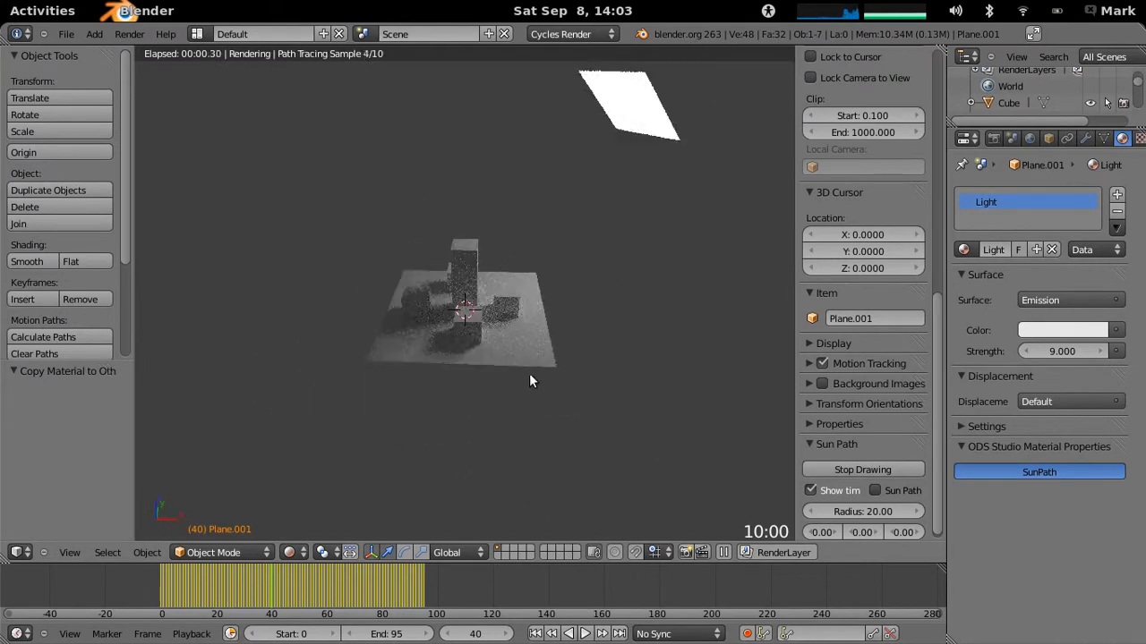
mouse_move(511, 264)
middle_down()
mouse_move(515, 279)
mouse_move(532, 261)
middle_up()
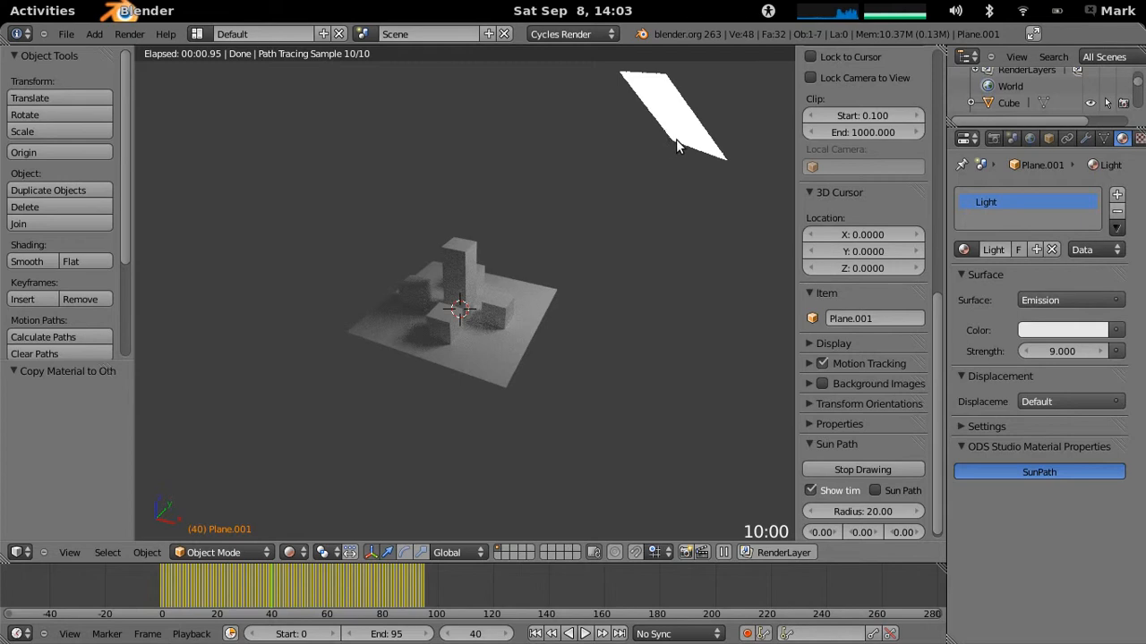
- Duplicate the light plane, offsetting the copy by about -0.9, -1.4 and -1.4 in X, Y and Z
key(shift+d)
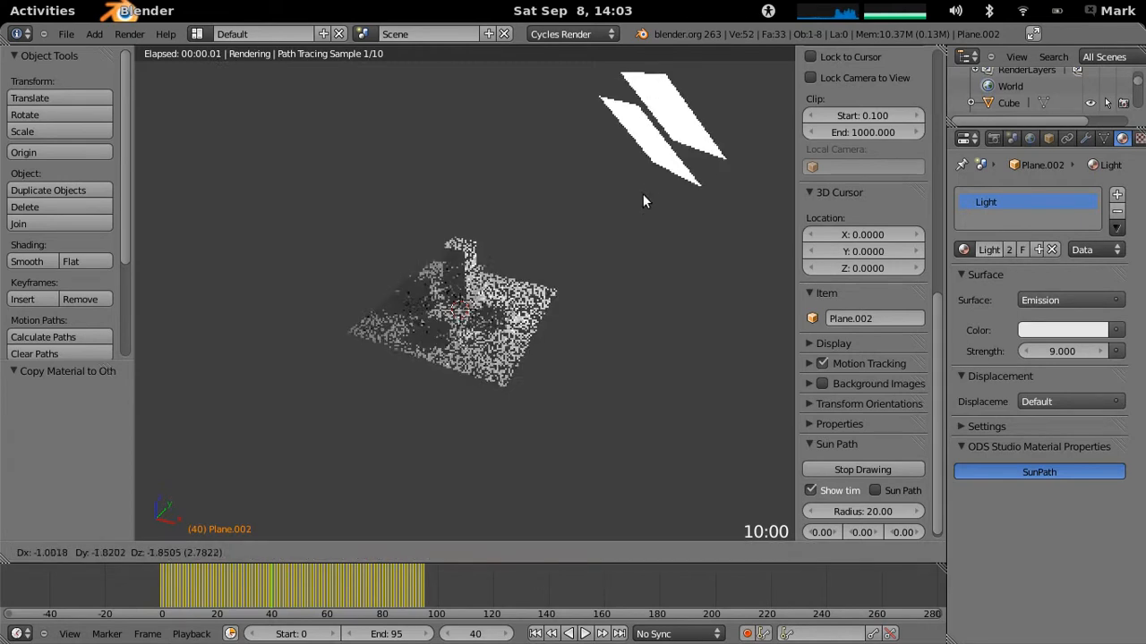
click(653, 170)
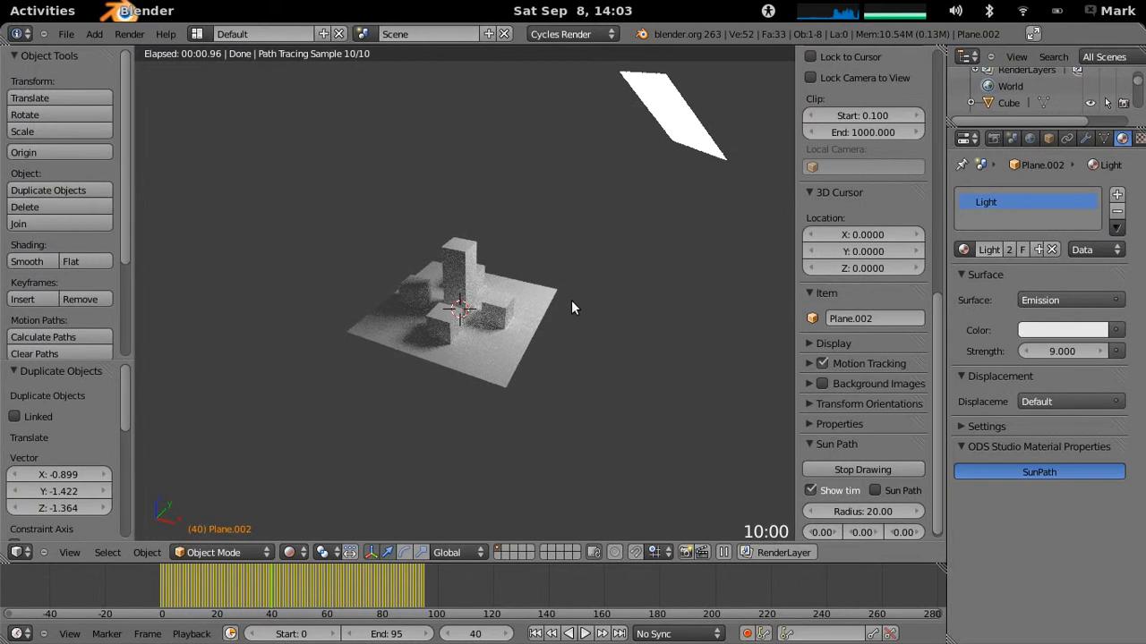
key(r)
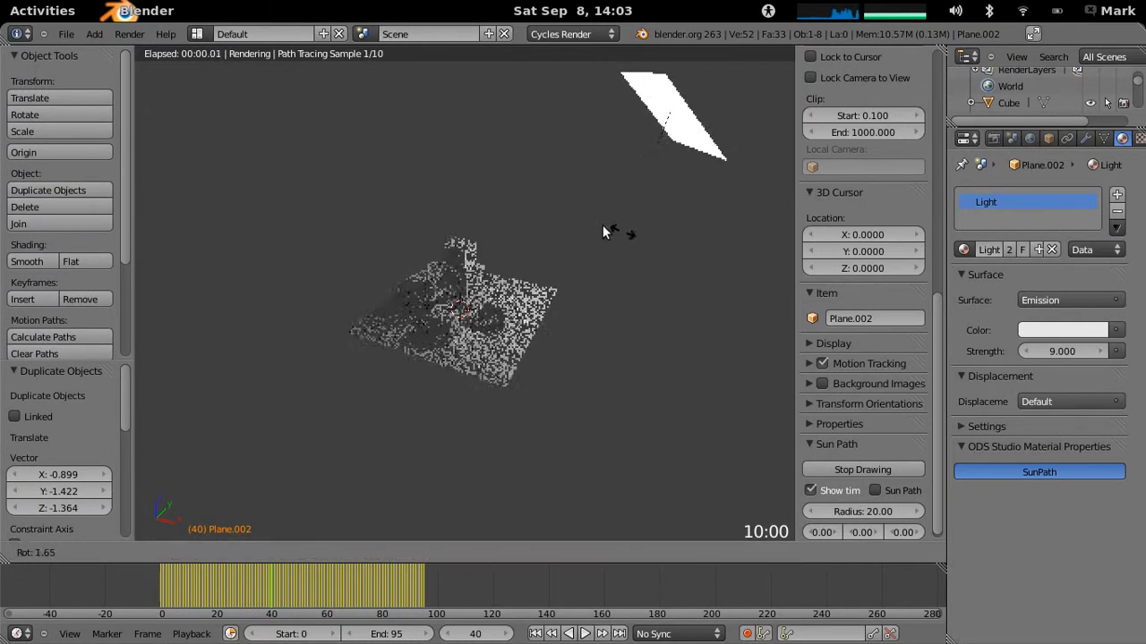
key(Escape)
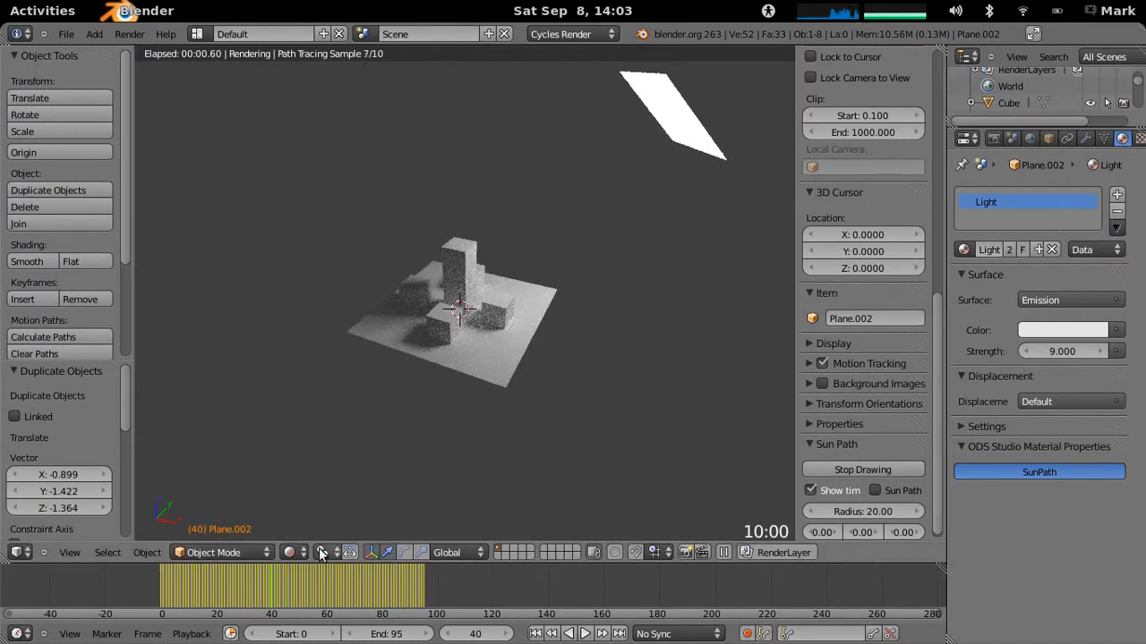
- Set the pivot point to the 3D cursor and rotate the duplicated plane by about -99° to the opposite side of the blocks
click(323, 552)
click(394, 519)
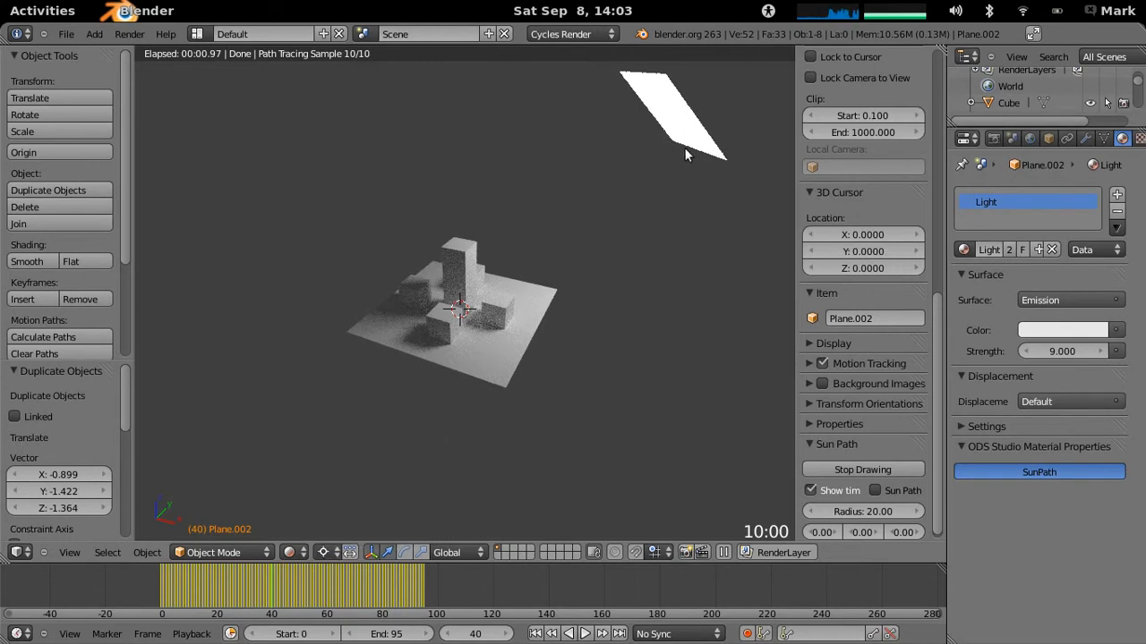
key(r)
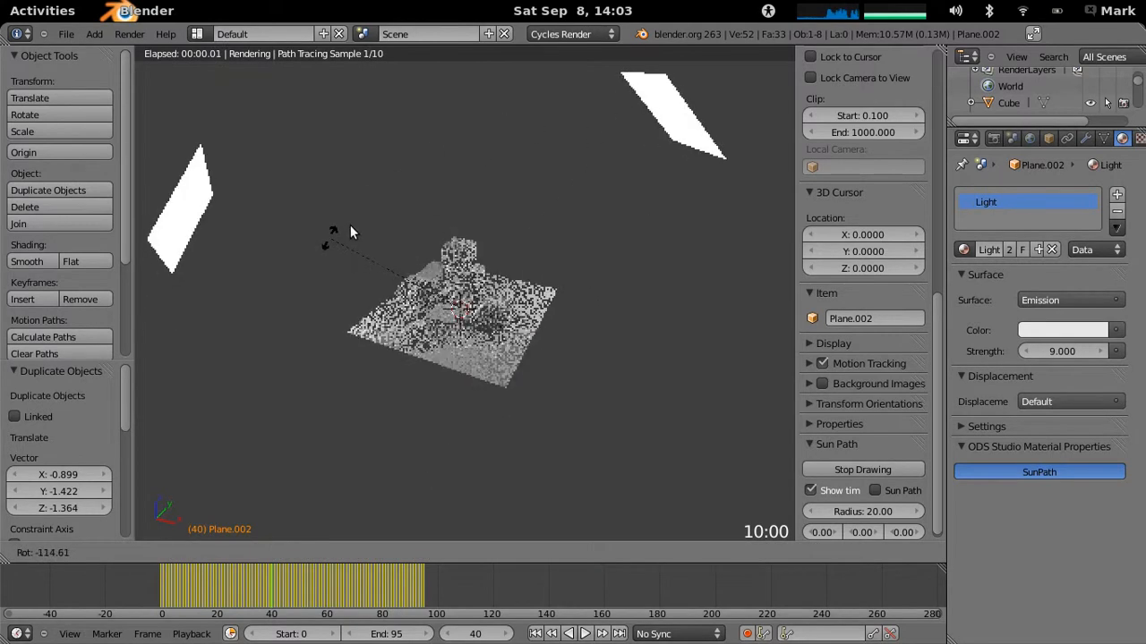
click(368, 219)
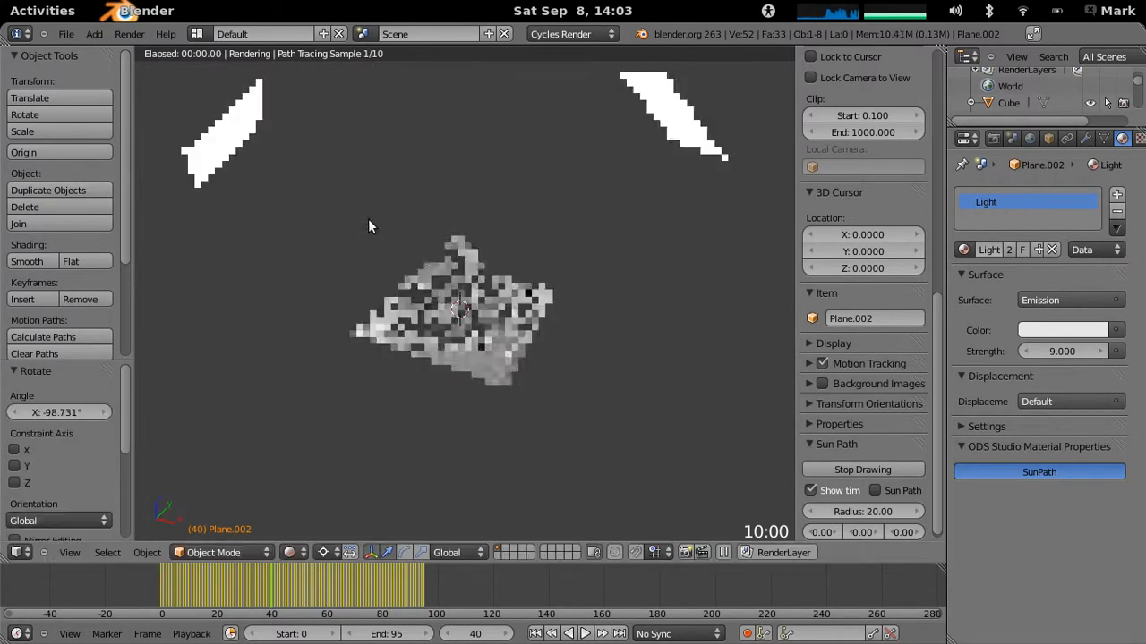
- Make a separate copy of the Light material for the duplicated plane and name it bakclight
click(1035, 249)
click(994, 255)
text(bakclight)
key(Return)
- Set the bakclight material's emission strength to 4, and reduce it to 3
click(1052, 351)
text(4)
key(Return)
click(1060, 352)
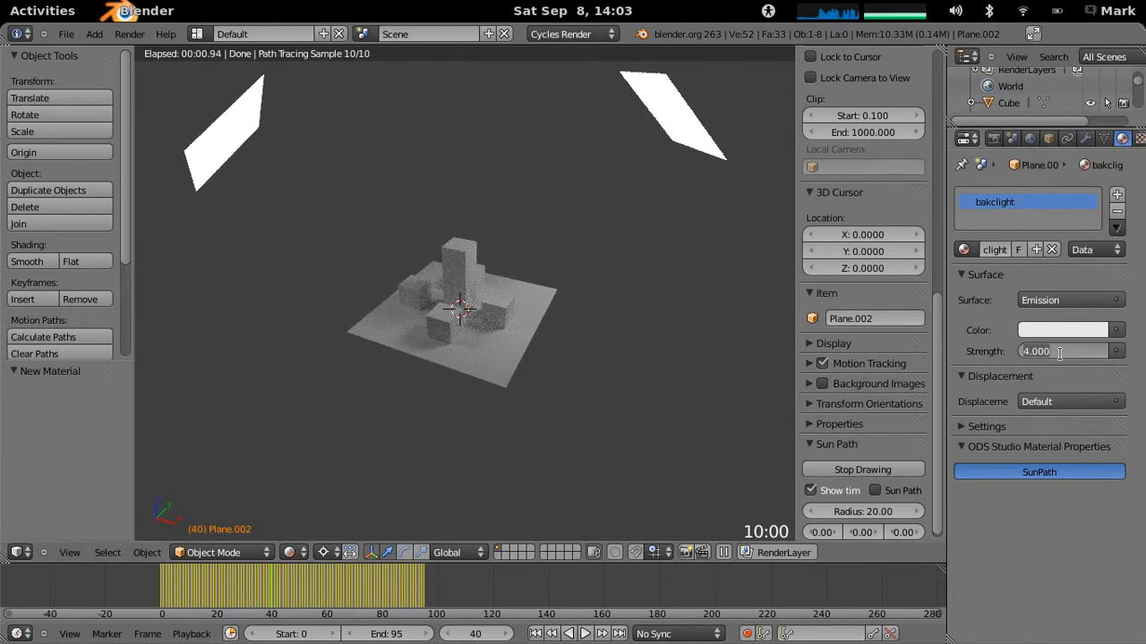
text(3)
key(Return)
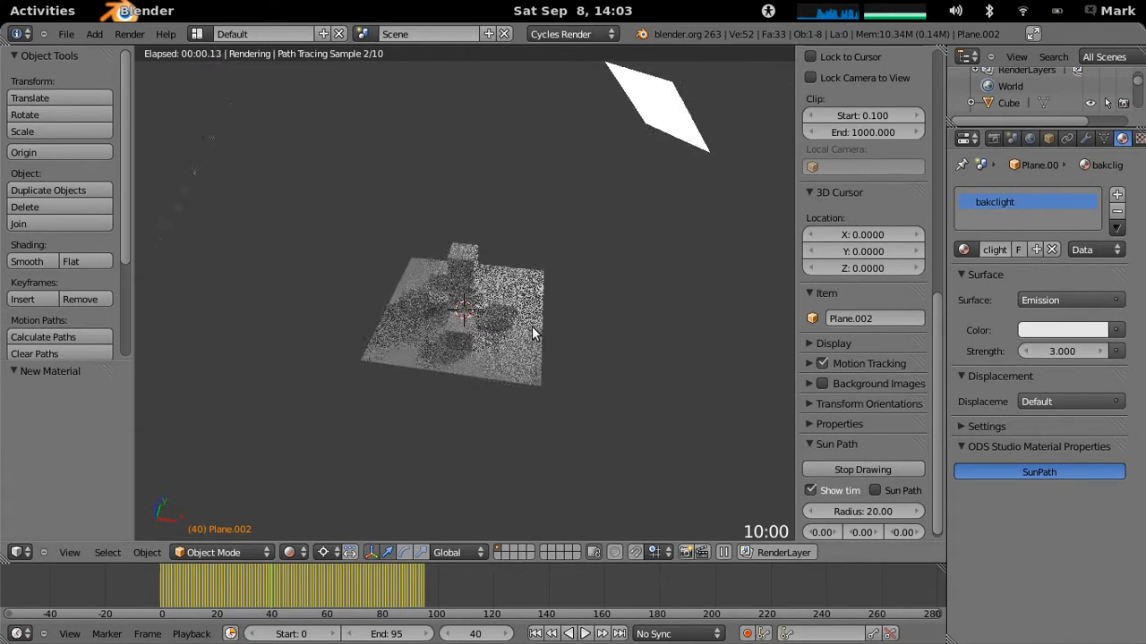
- Select the original light plane and set its Light material's emission strength to 12
middle_drag(530, 326, 511, 323)
scroll(560, 307, up, 1)
right_click(776, 98)
click(1061, 350)
text(12)
key(Return)
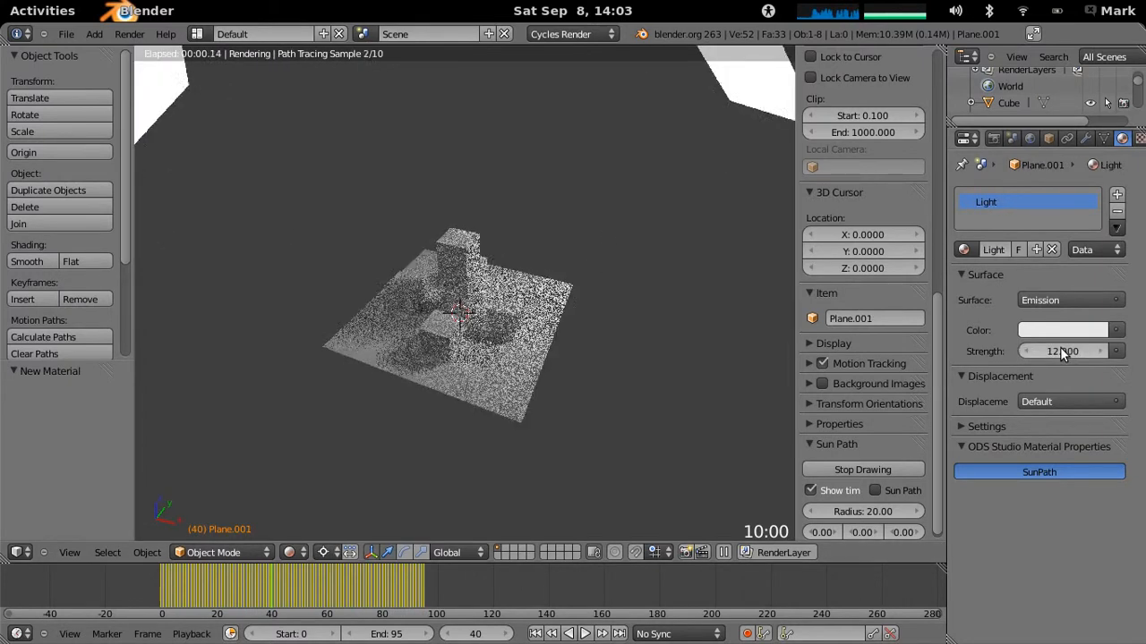
middle_drag(529, 354, 461, 289)
scroll(471, 317, up, 3)
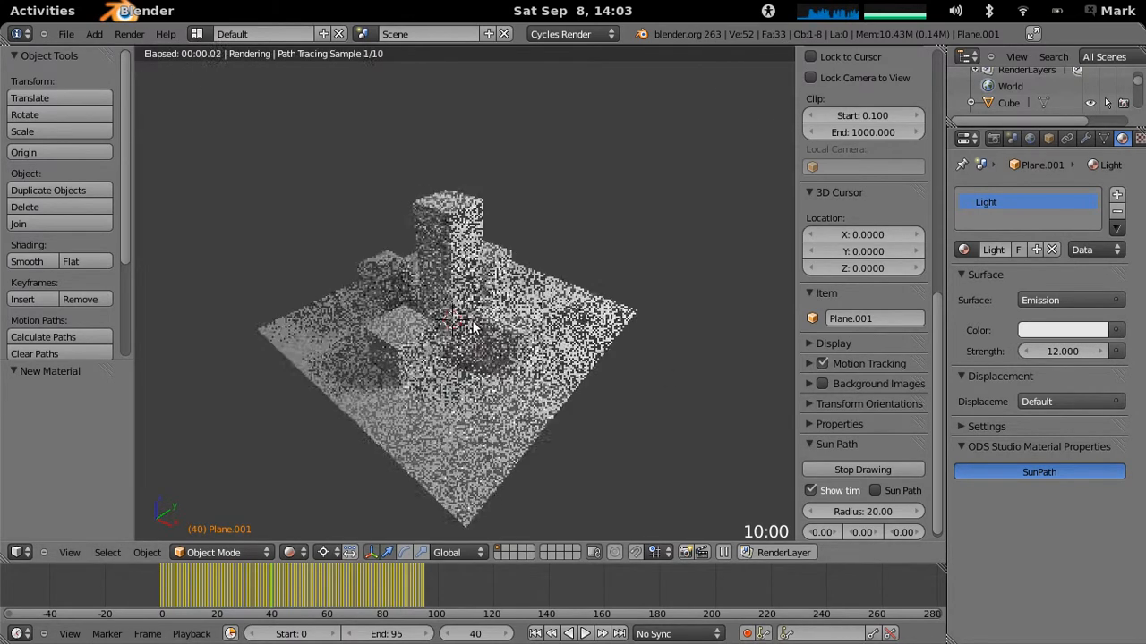
scroll(510, 366, up, 2)
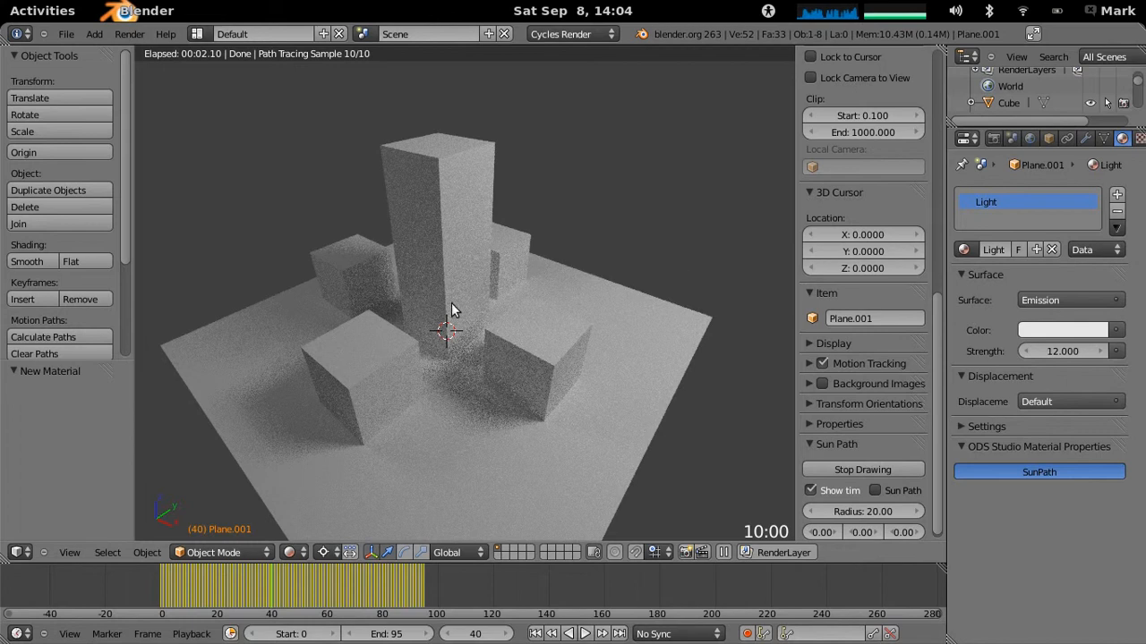
- Set the preview samples to 100 in the render settings' Integrator section
click(1011, 138)
click(993, 138)
scroll(977, 512, down, 4)
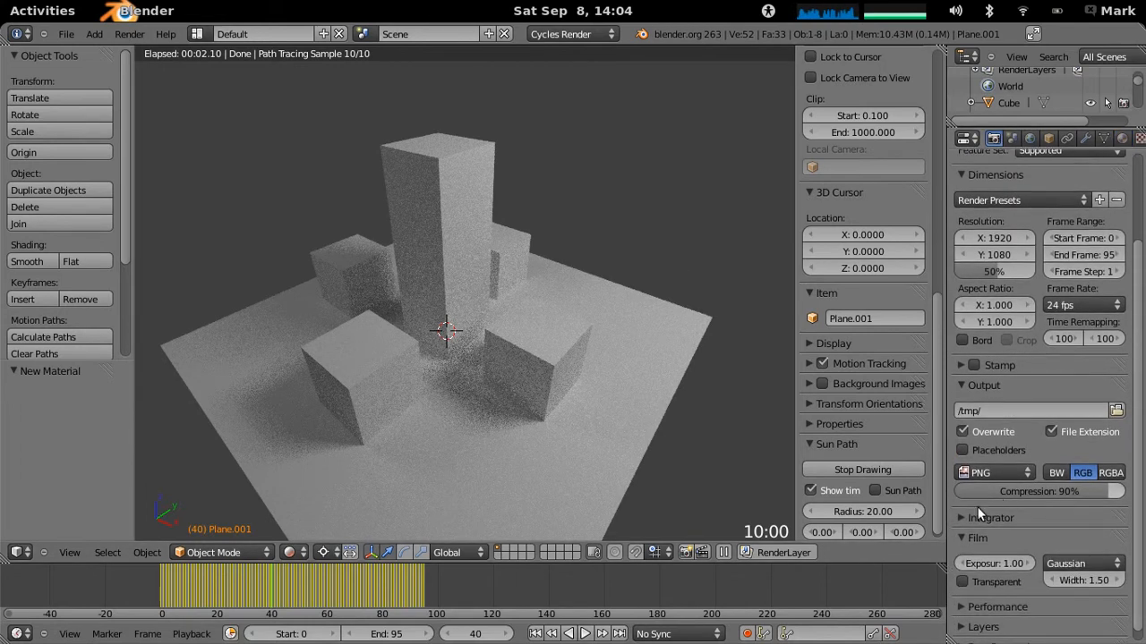
click(962, 517)
scroll(985, 519, down, 3)
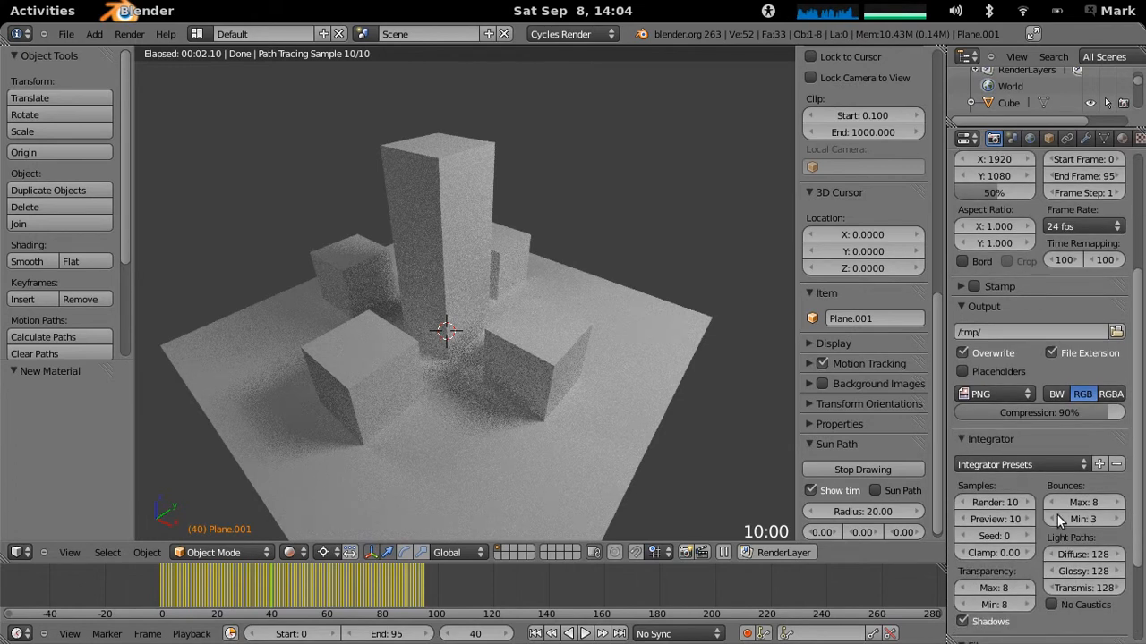
click(1002, 520)
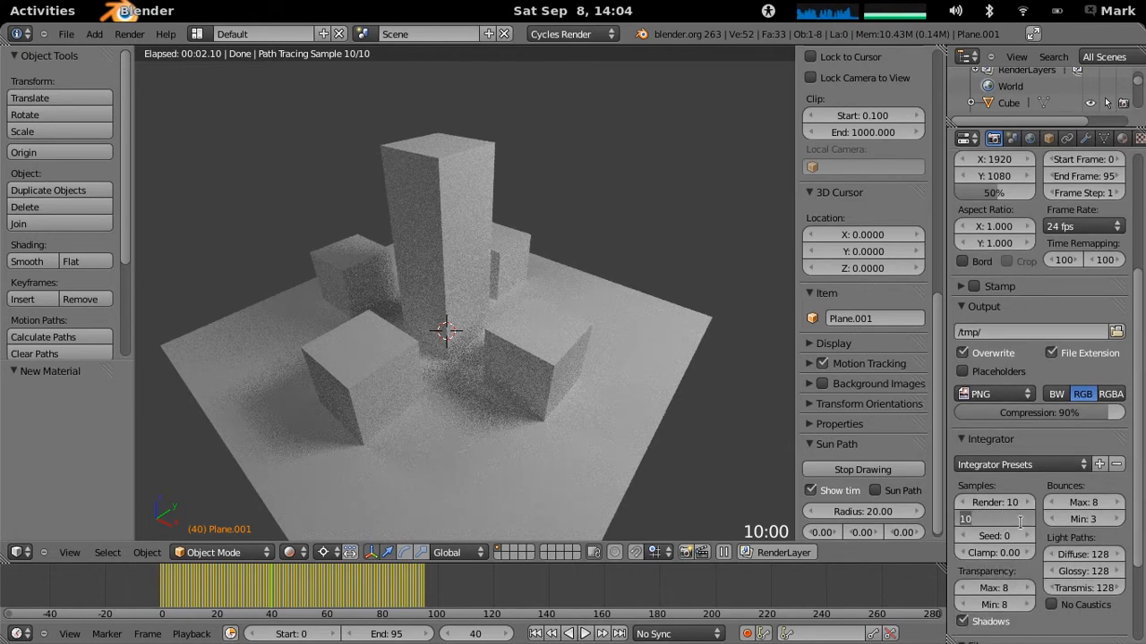
text(100)
key(Return)
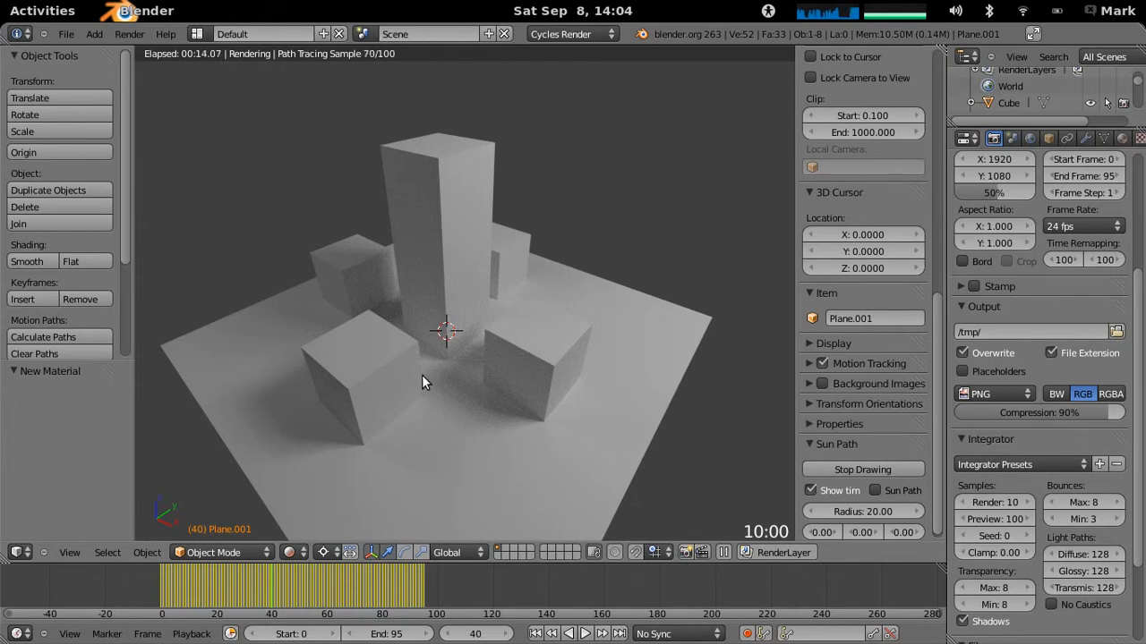
- Add a camera to the scene and move it off the origin by about 6.4, 5.2 and 5.9 in X, Y and Z
scroll(422, 375, down, 4)
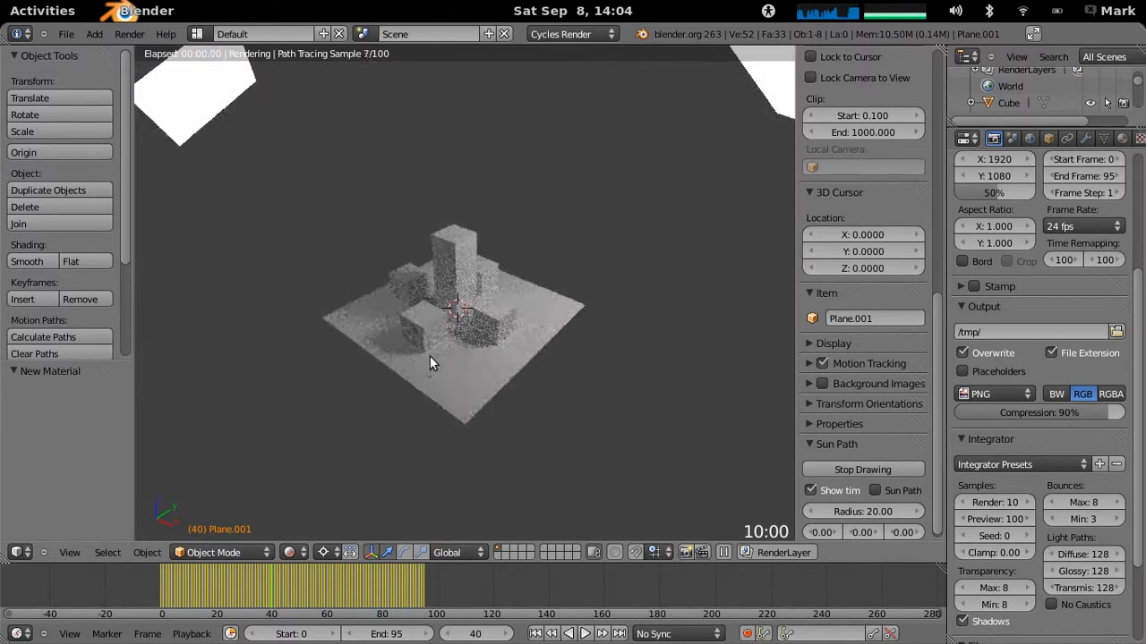
scroll(428, 354, down, 1)
middle_drag(458, 362, 493, 361)
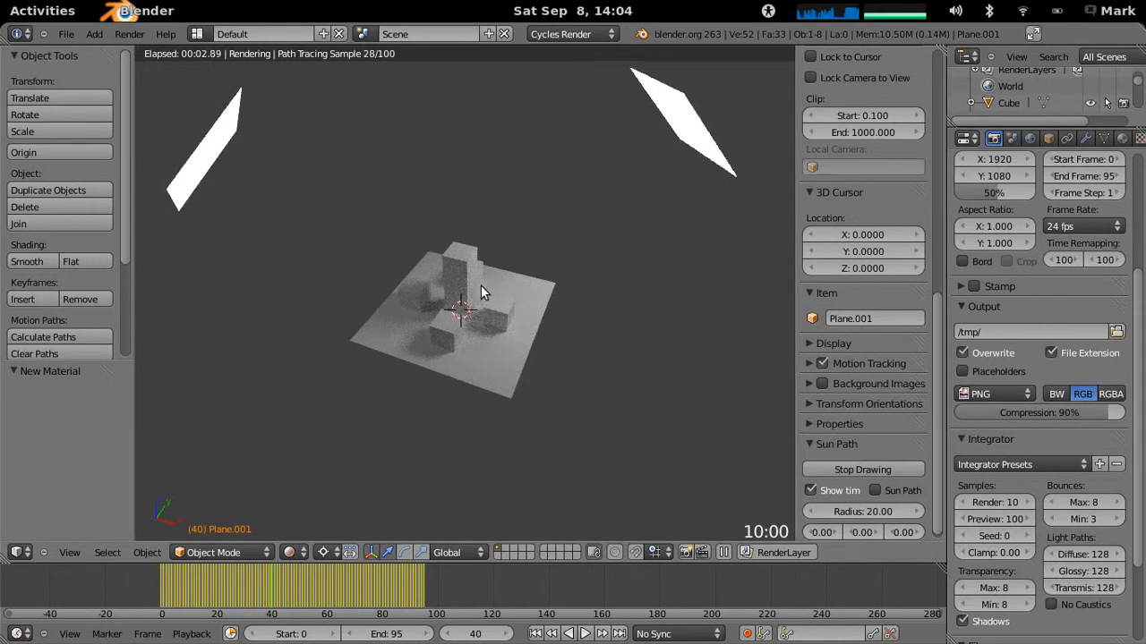
click(94, 34)
click(118, 219)
middle_drag(470, 384, 488, 356)
key(g)
click(553, 259)
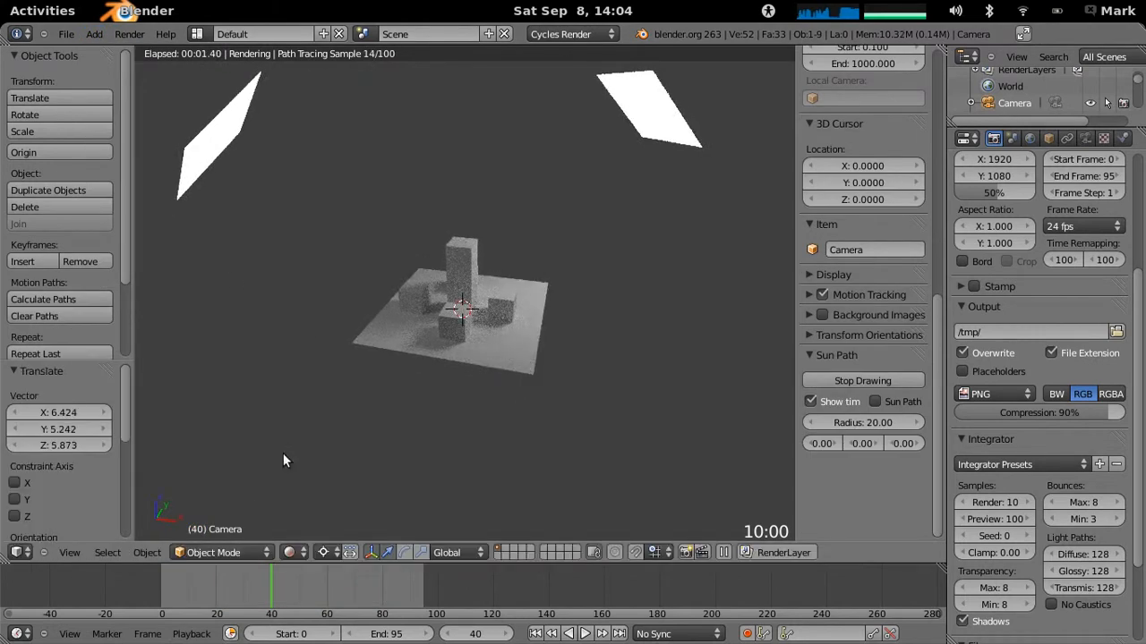
- Return the viewport shading to Solid and move the camera a further 0.5, 2.1 and 3.3 or so in X, Y and Z
click(302, 553)
click(307, 499)
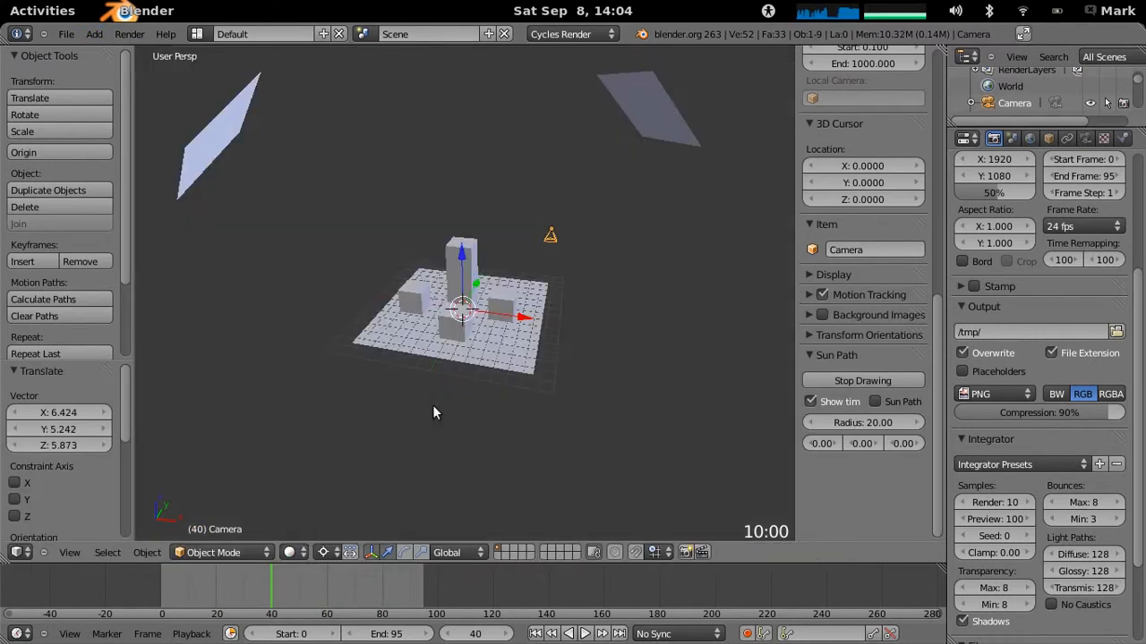
key(g)
click(573, 209)
middle_drag(574, 253, 527, 256)
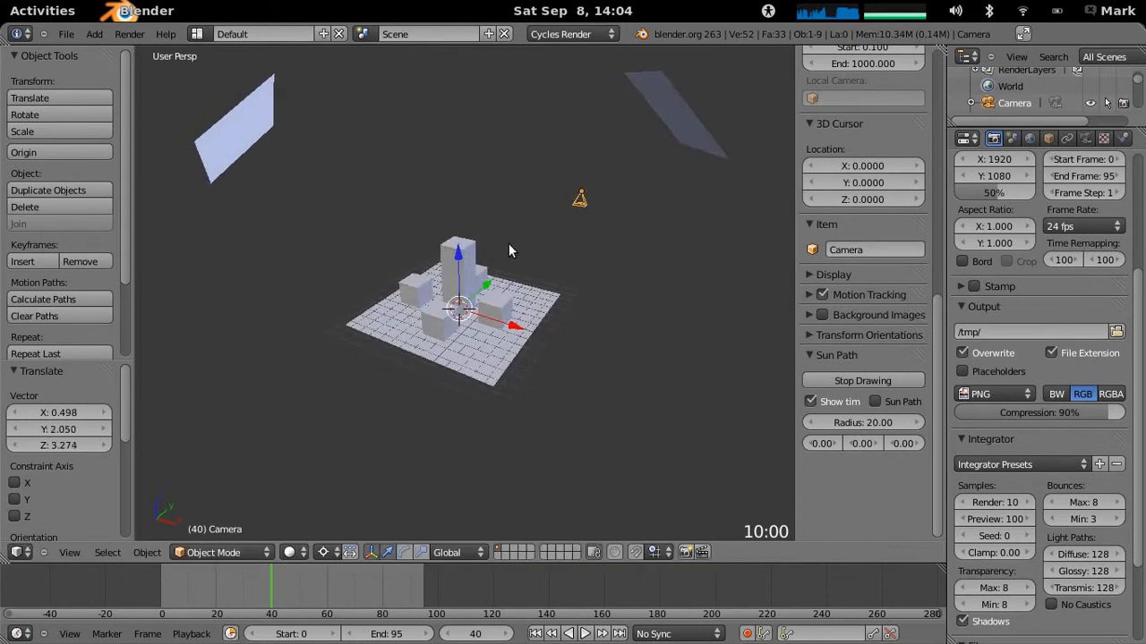
middle_drag(599, 251, 582, 258)
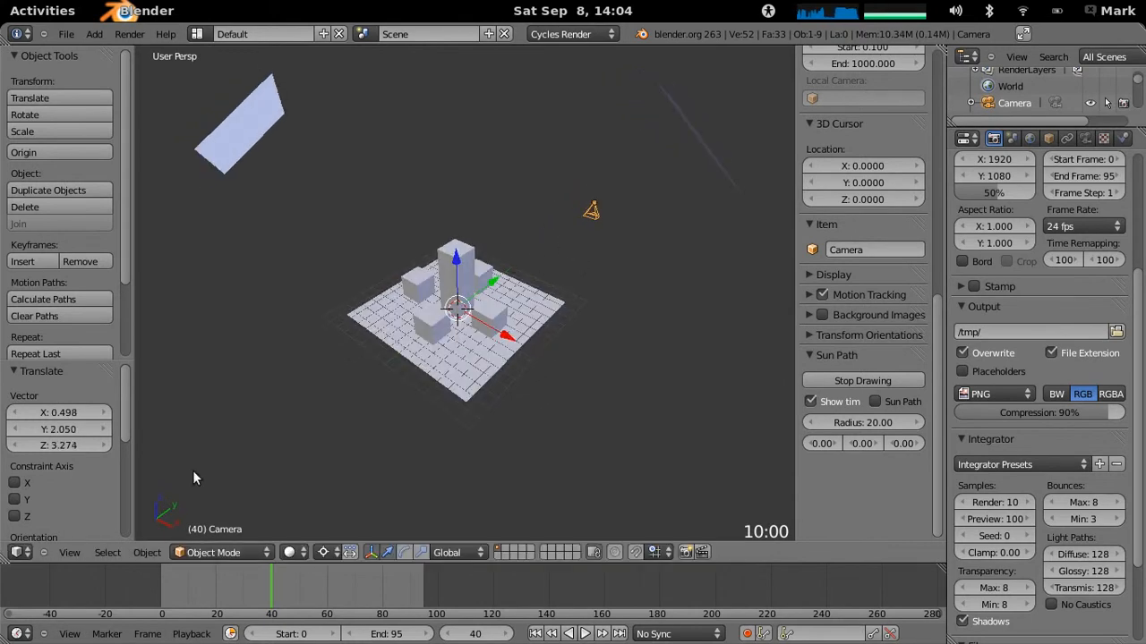
- View the scene through the new camera to check its framing
click(72, 552)
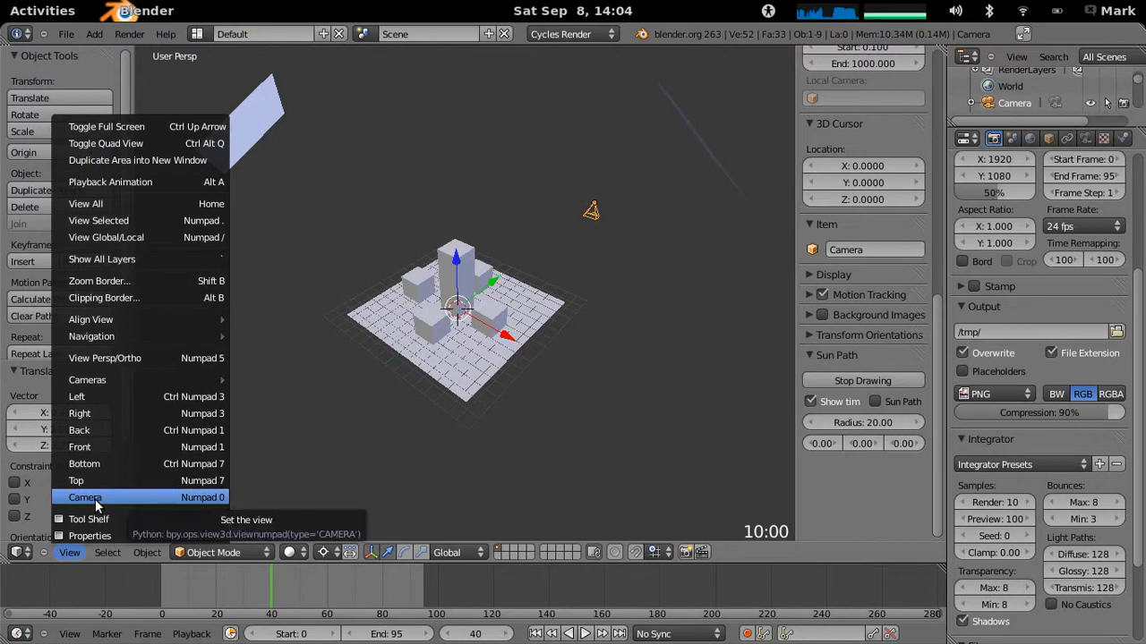
click(95, 498)
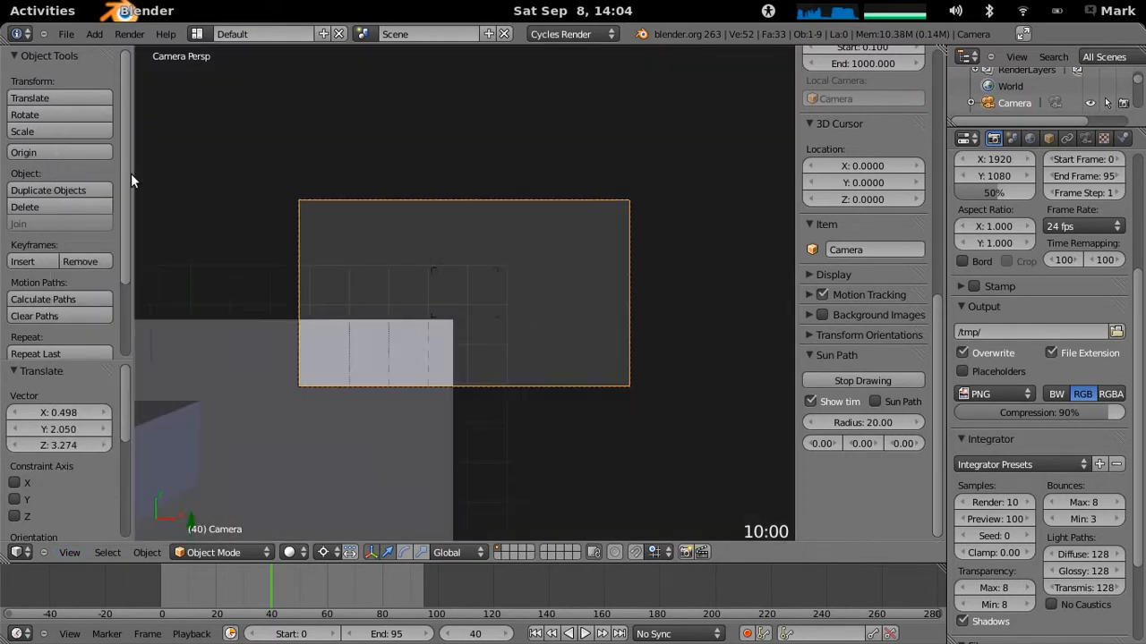
mouse_move(0, 0)
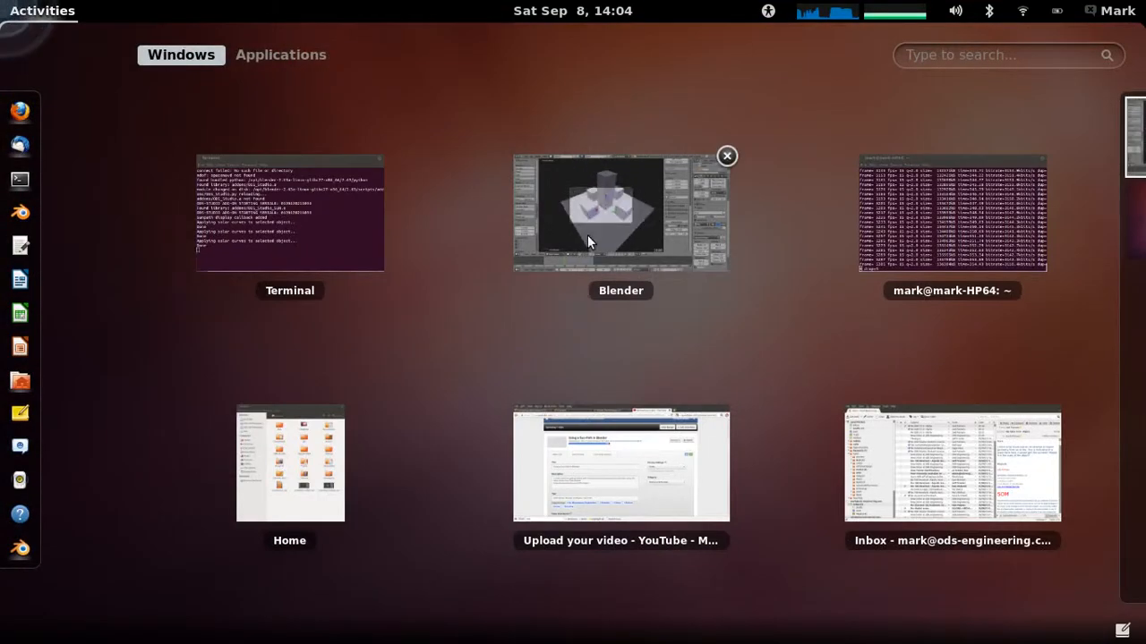
- Return to the Blender window, shift the camera view slightly to centre the blocks, and set the viewport shading to Rendered
click(583, 254)
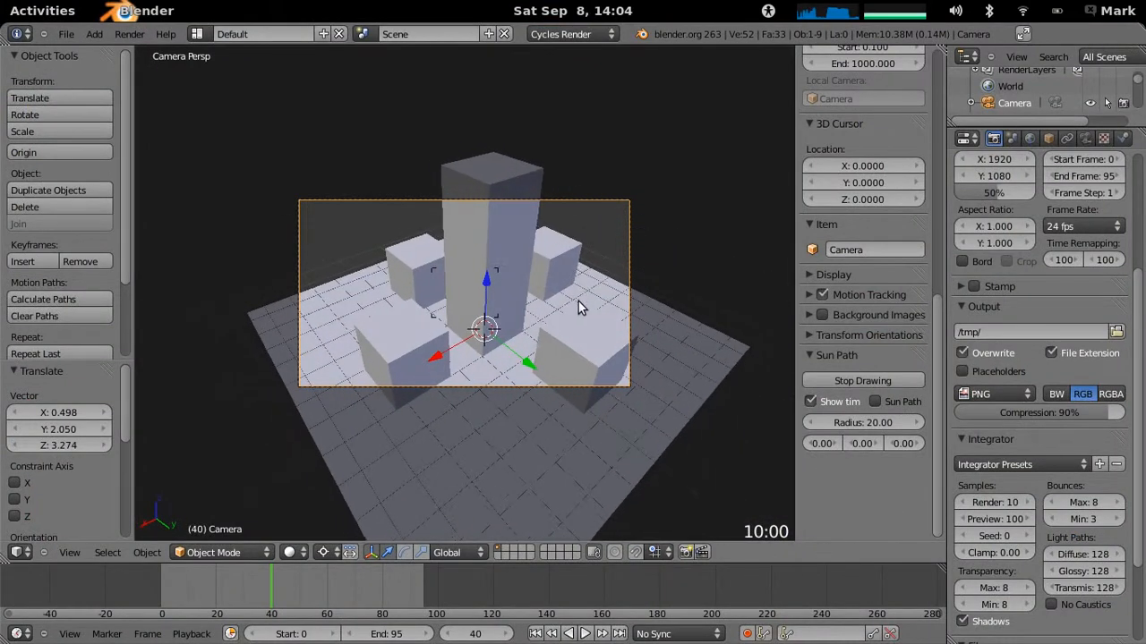
click(604, 324)
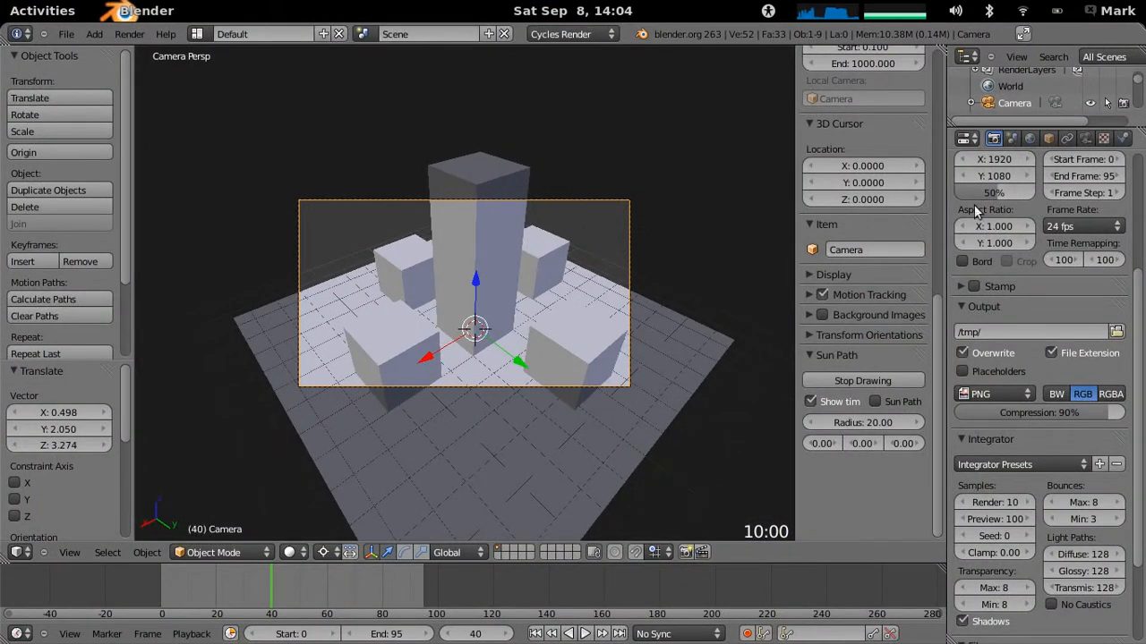
click(292, 552)
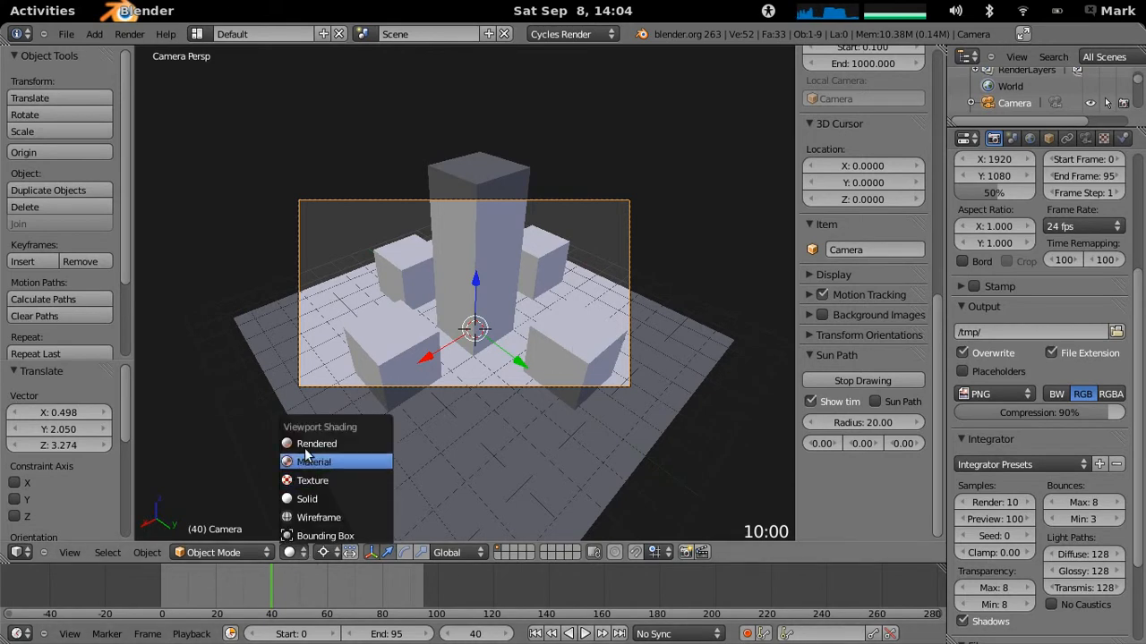
click(304, 443)
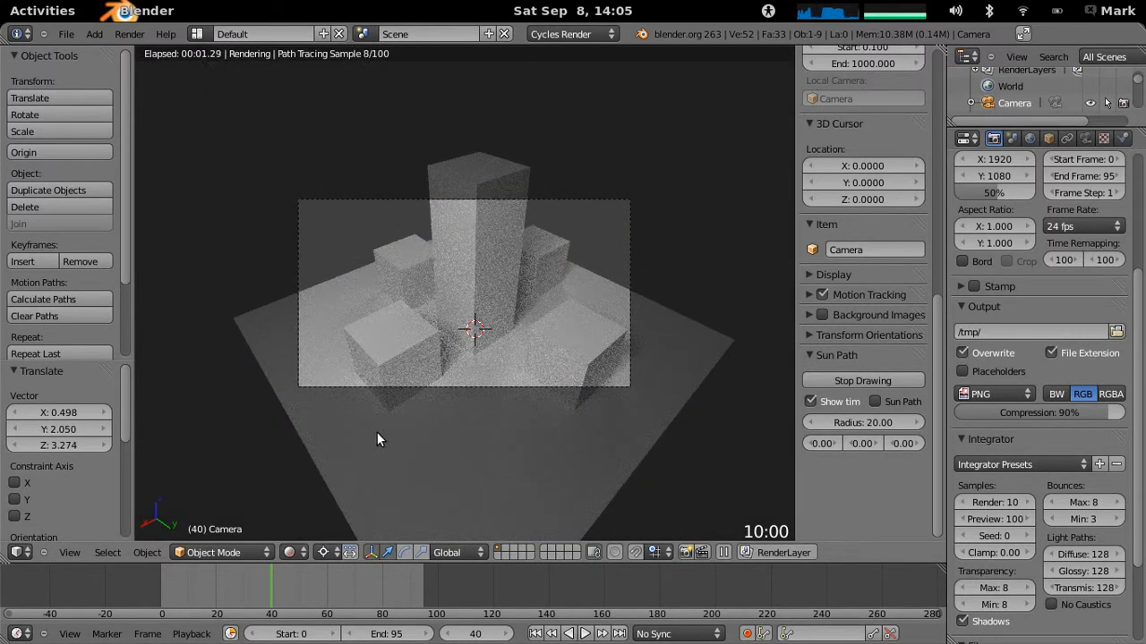
- Reframe the camera view farther back so the tower and all four surrounding blocks fit inside the camera frame
scroll(439, 406, up, 3)
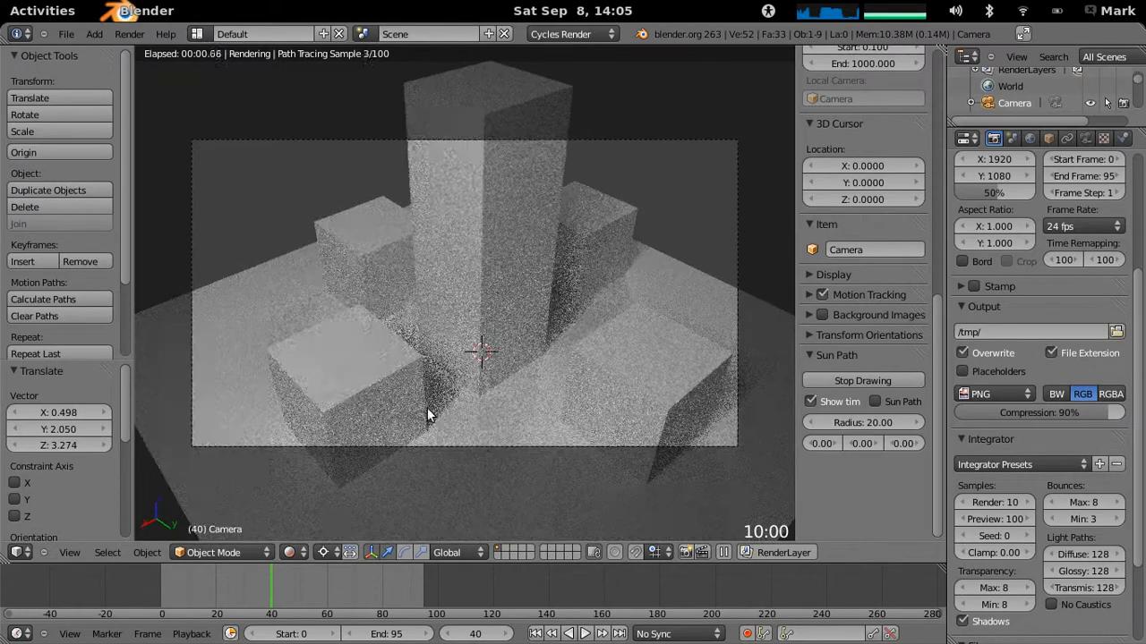
mouse_move(488, 299)
ctrl+middle_down()
mouse_move(527, 268)
mouse_move(481, 331)
mouse_move(486, 309)
ctrl+middle_up()
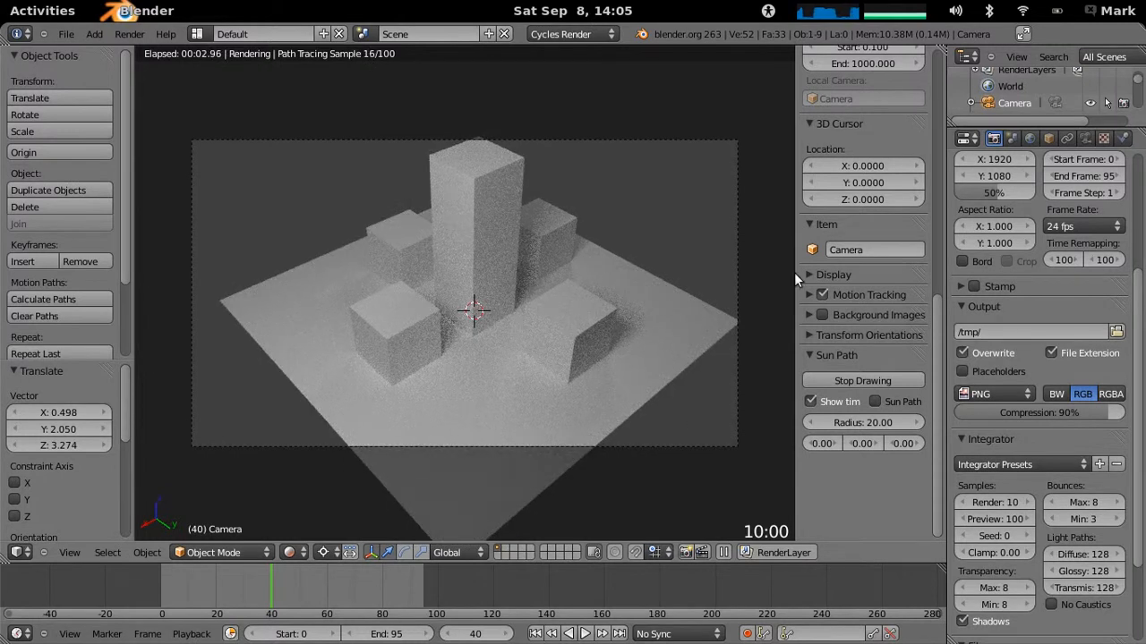
scroll(1142, 281, up, 3)
scroll(1142, 280, up, 3)
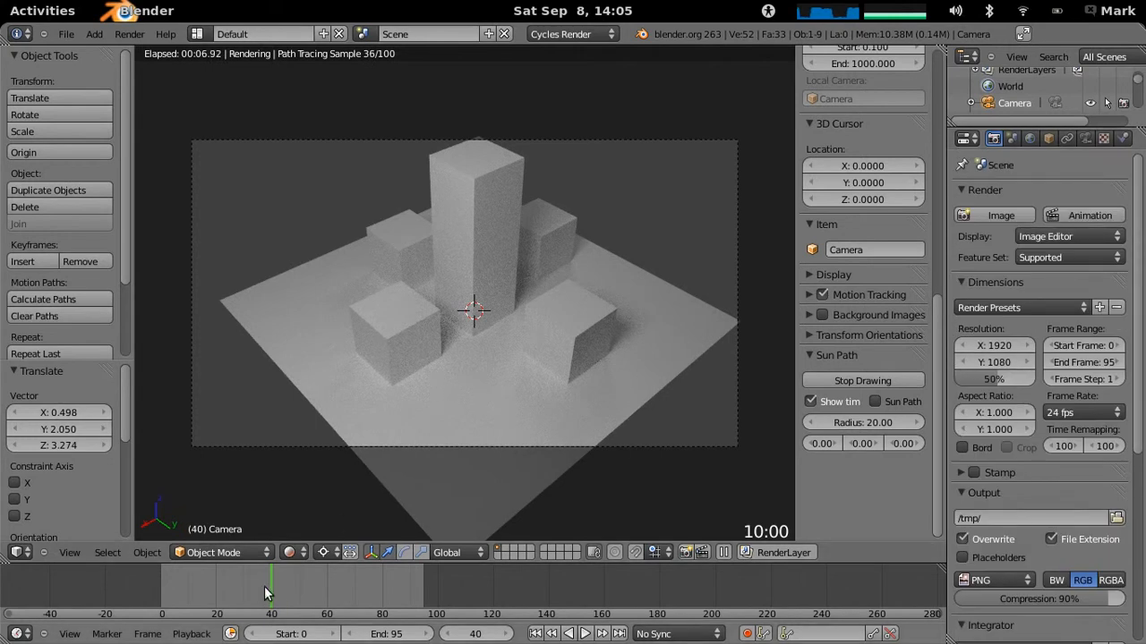